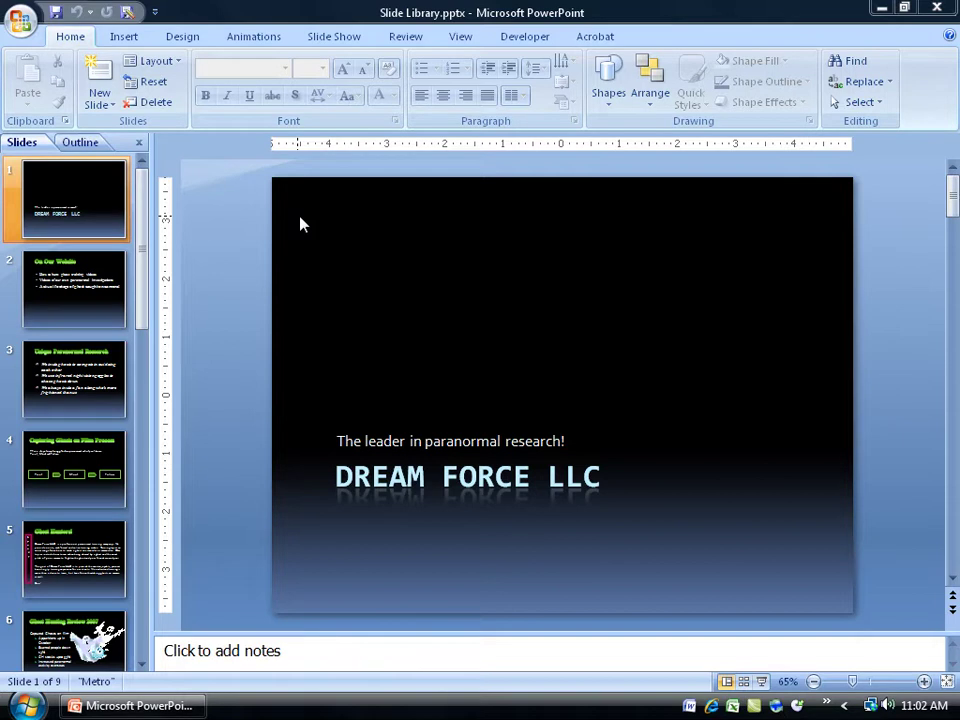
# Start saving a copy of the presentation to the Desktop as a Single File Web Page (*.mht;*.mhtml).
pyautogui.click(20, 20)
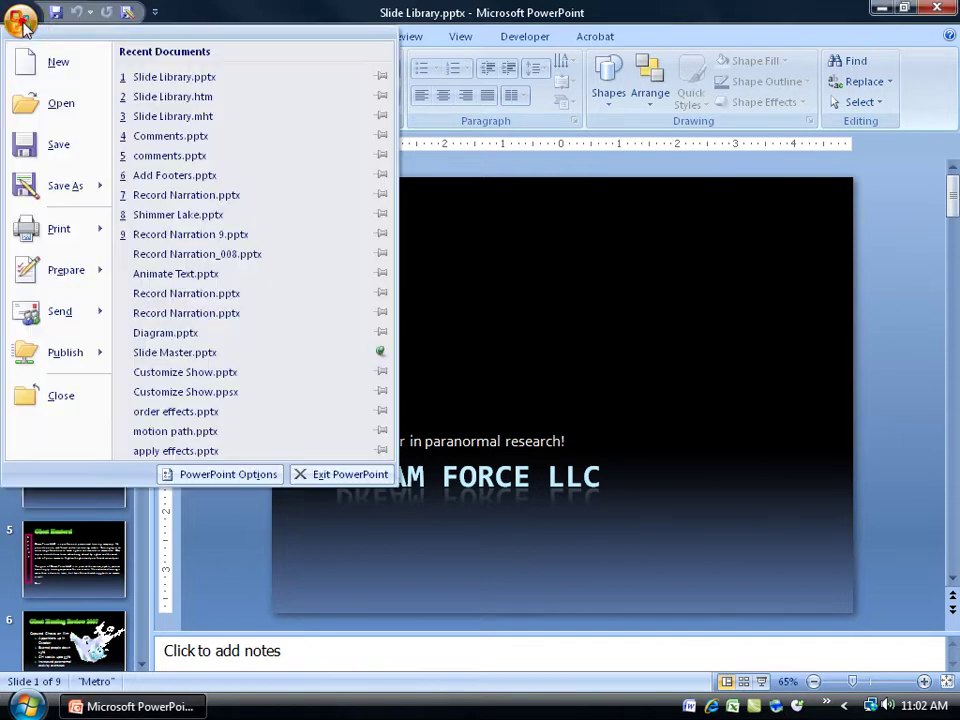
pyautogui.click(22, 186)
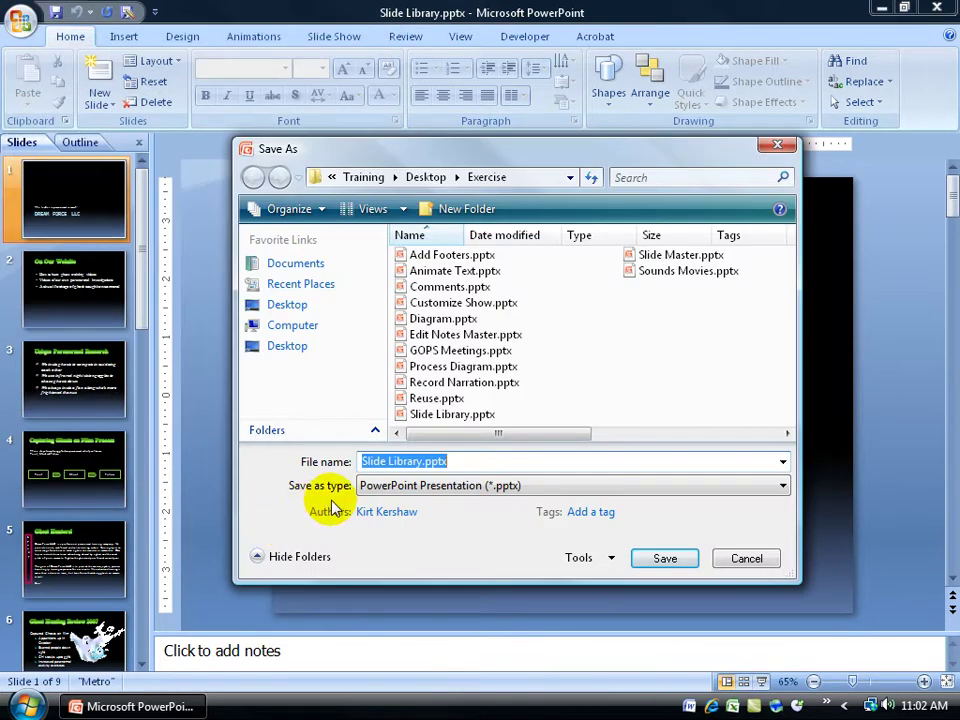
pyautogui.click(436, 487)
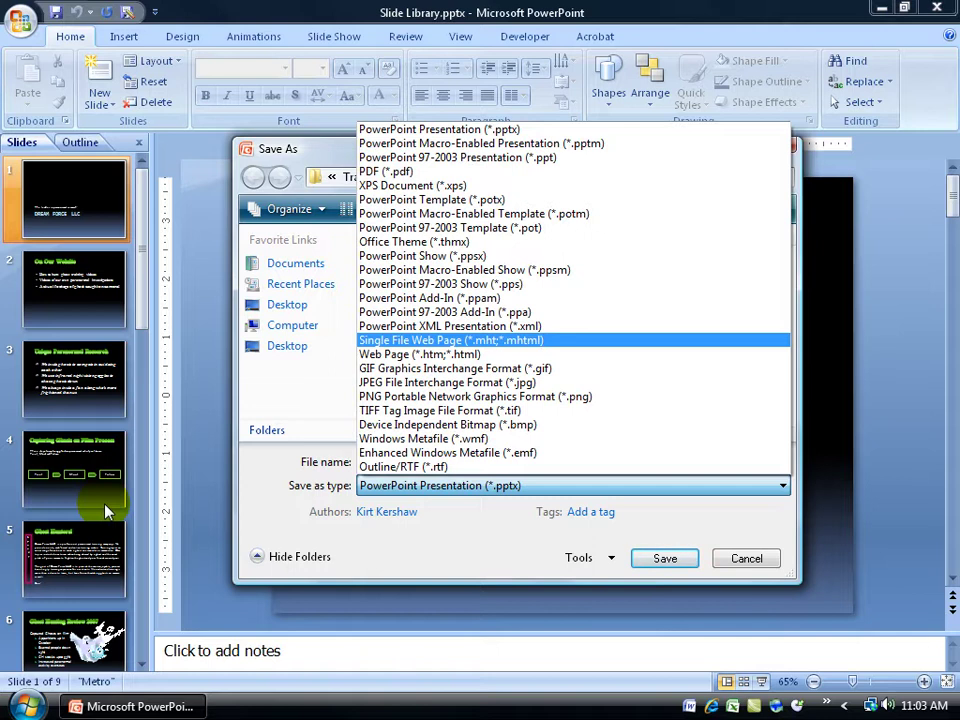
pyautogui.click(400, 341)
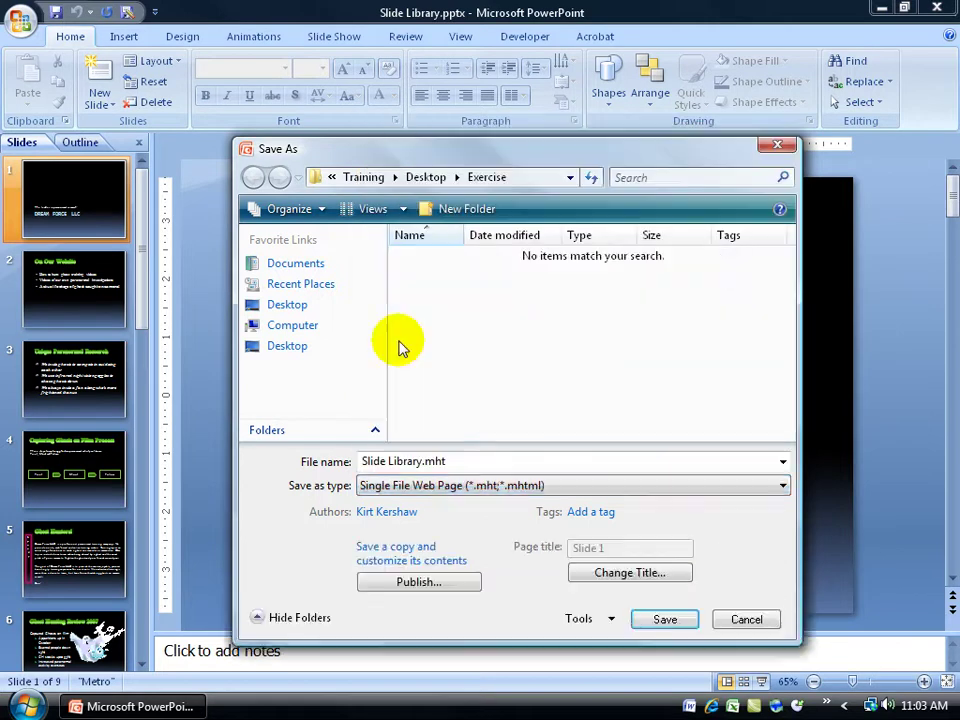
pyautogui.click(305, 349)
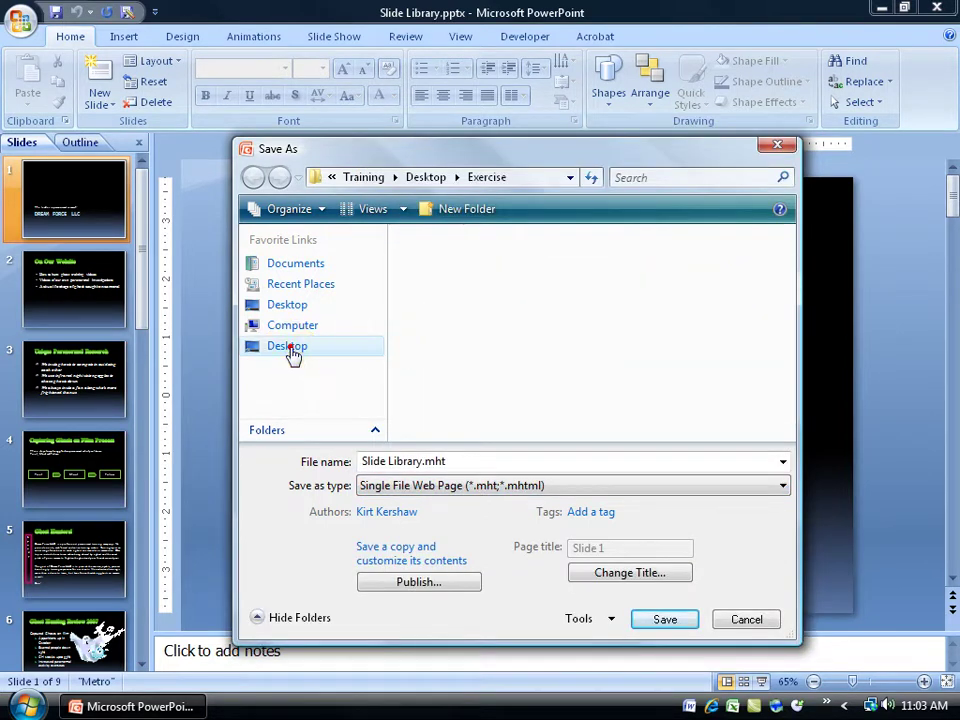
# Set the web page's title to GOPS Revenue.
pyautogui.click(606, 572)
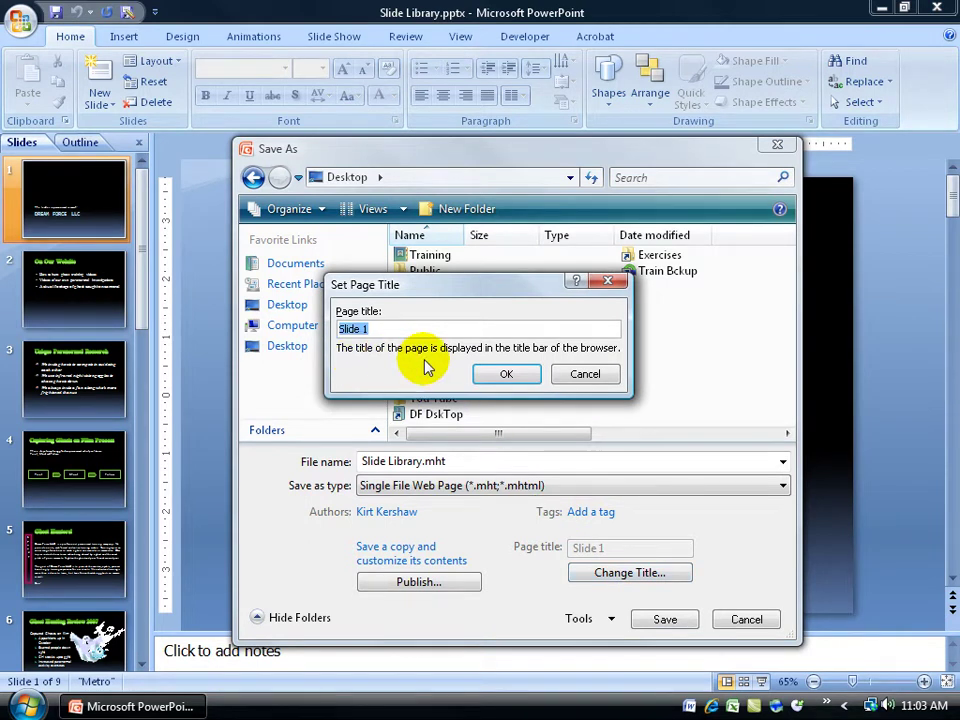
pyautogui.write('GOPS Revenue')
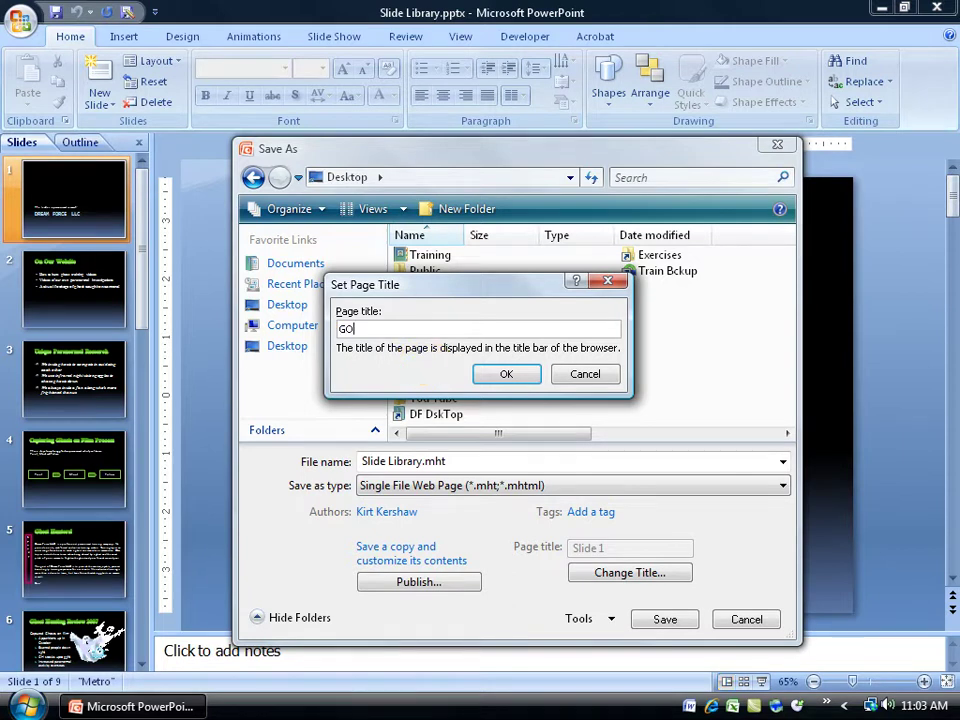
pyautogui.click(500, 374)
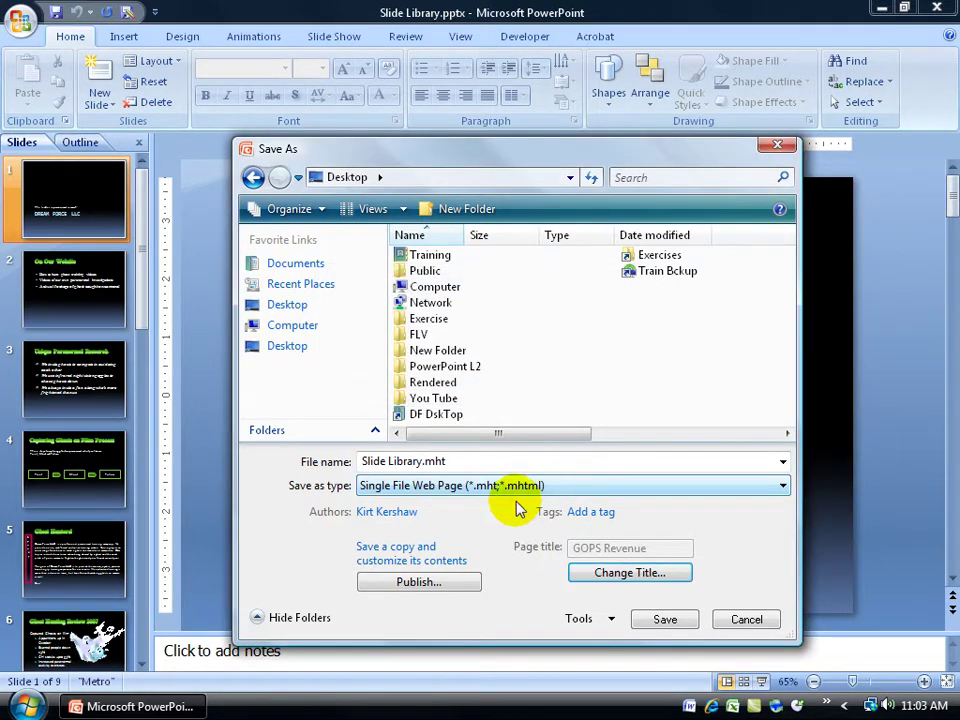
# Publish the complete presentation as a web page without speaker notes and without opening it in the browser.
pyautogui.click(428, 582)
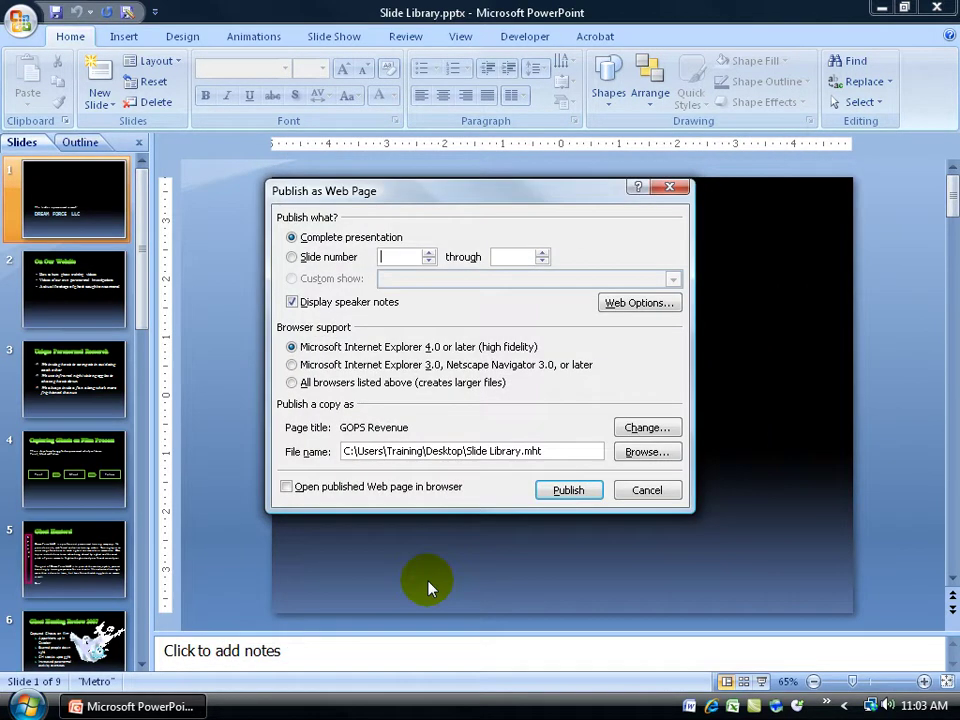
pyautogui.click(380, 257)
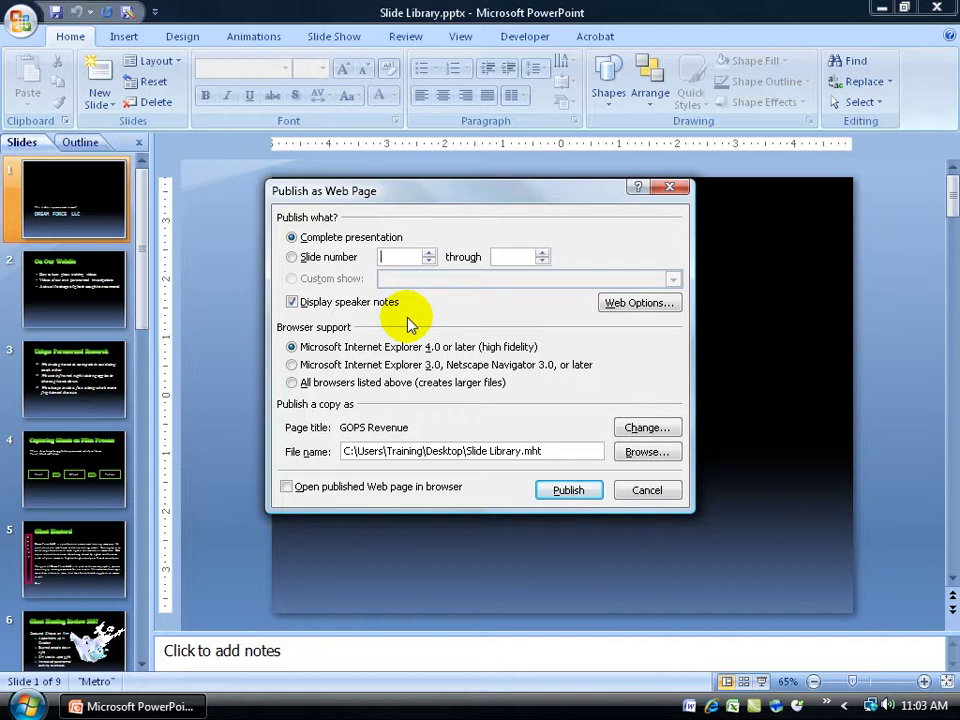
pyautogui.click(292, 301)
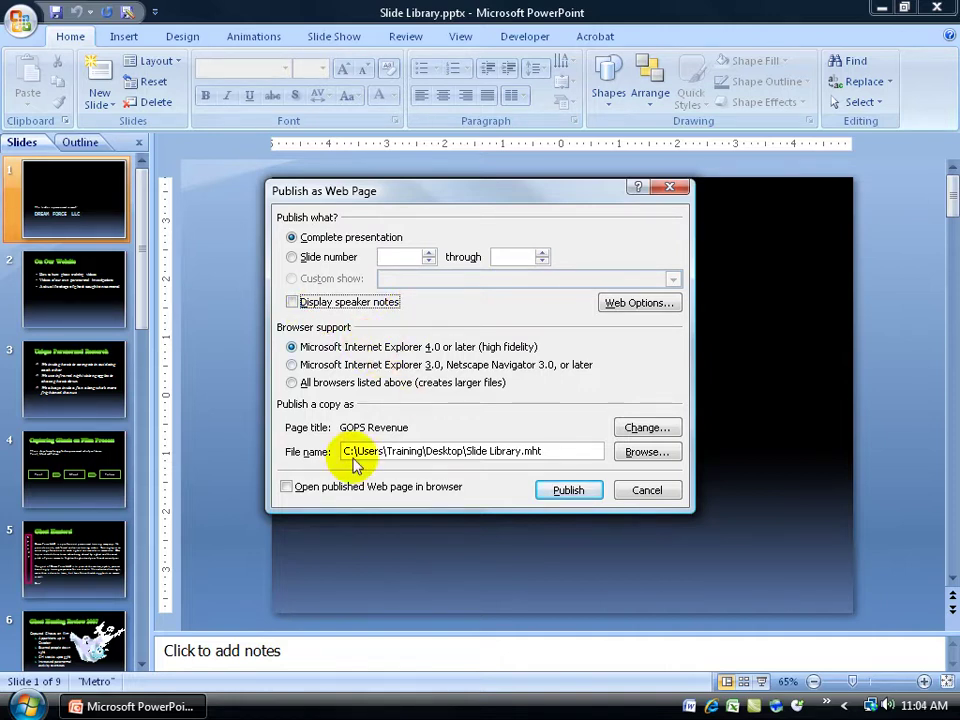
pyautogui.click(288, 487)
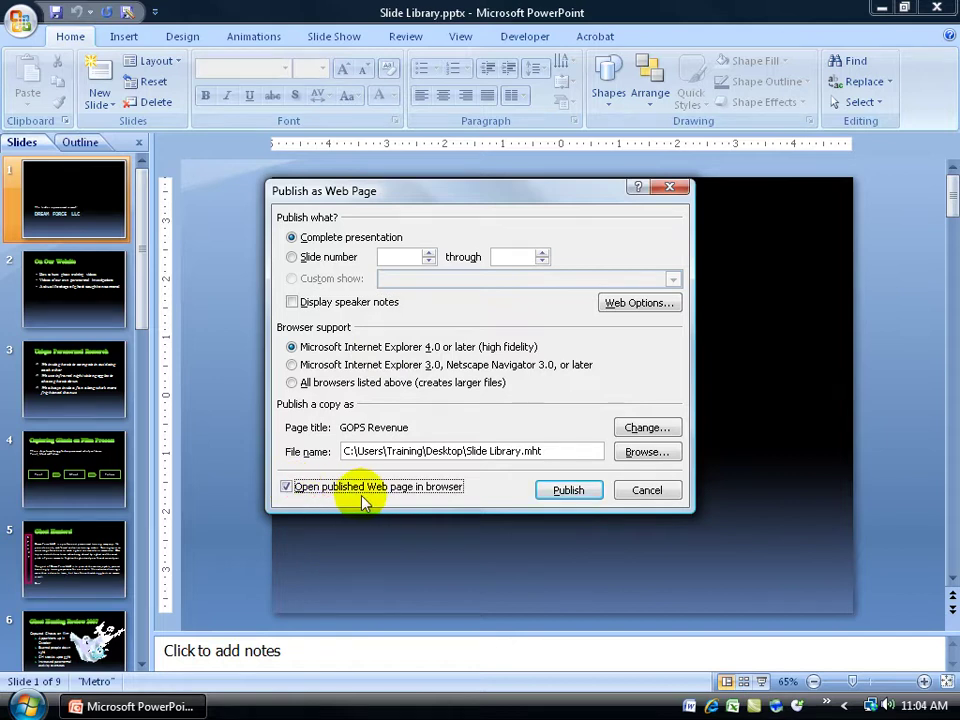
pyautogui.click(291, 488)
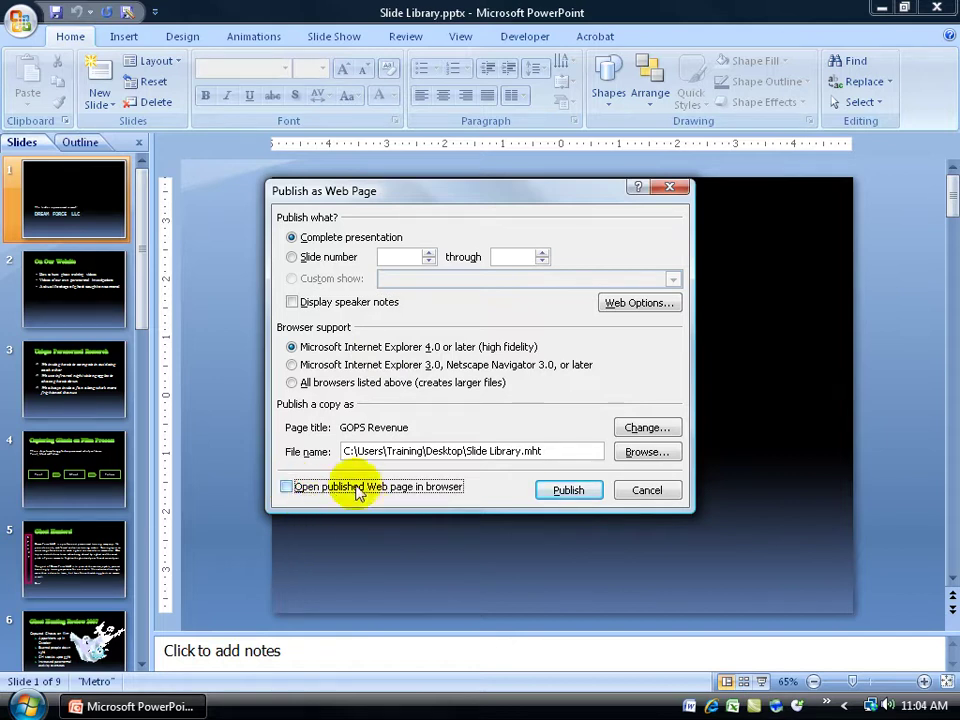
pyautogui.click(562, 491)
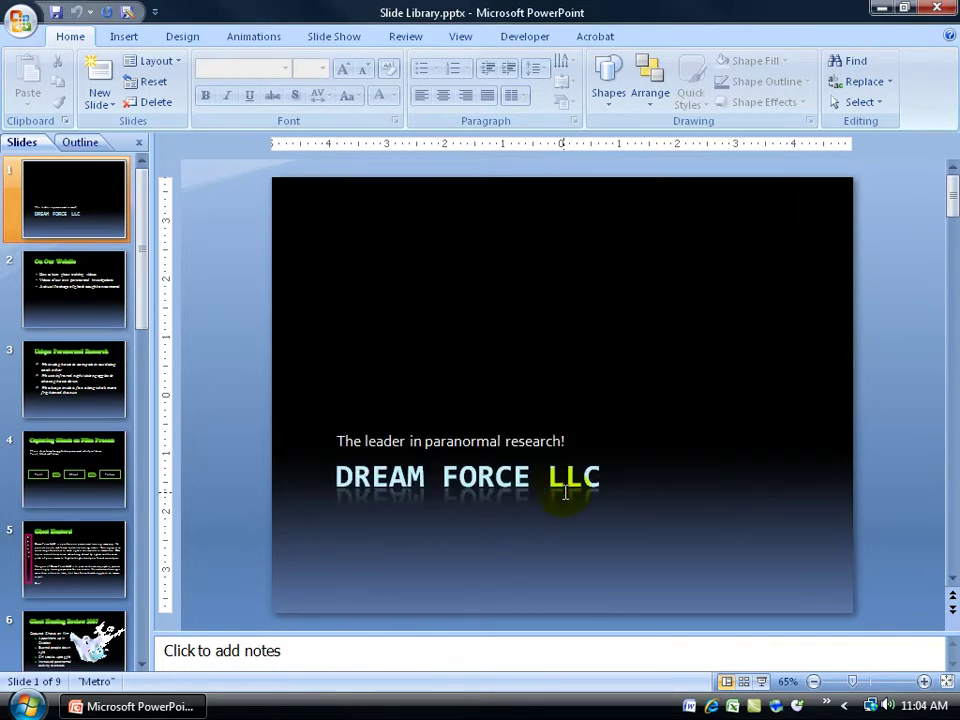
# Open the published Slide Library.mht page in Internet Explorer and view the "Captured Ghosts on film" and "How to hunt ghost training..." slides.
pyautogui.click(879, 8)
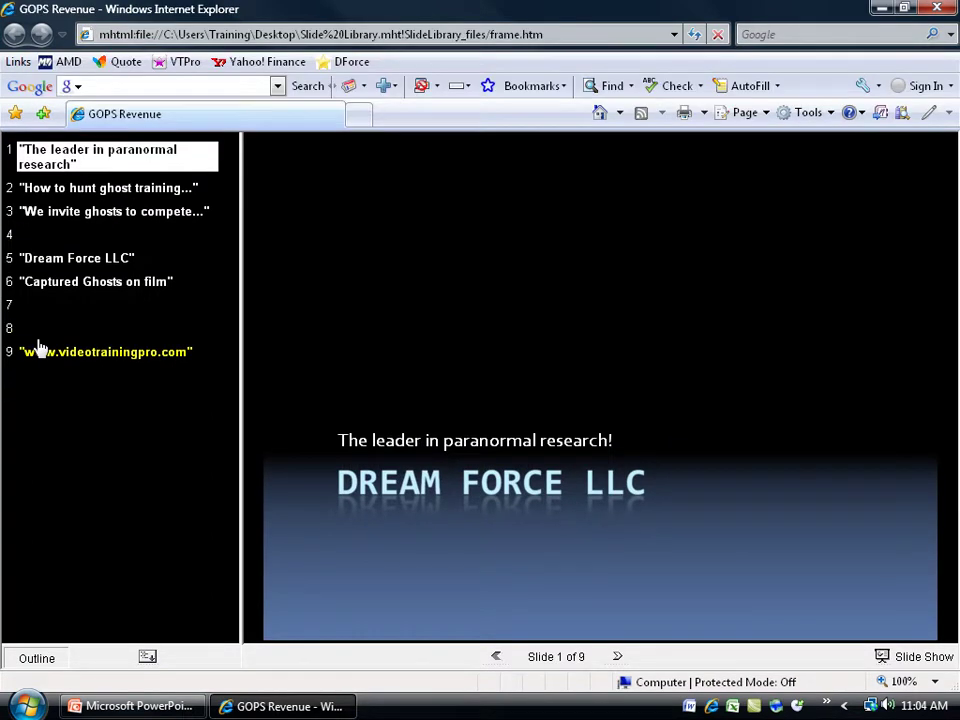
pyautogui.click(50, 286)
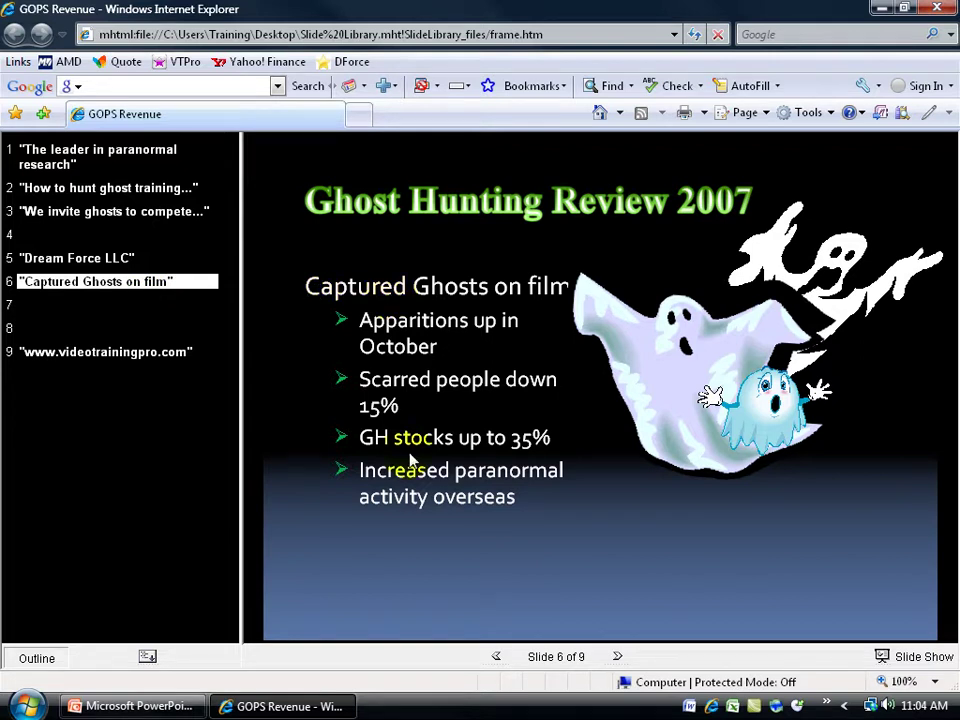
pyautogui.click(80, 199)
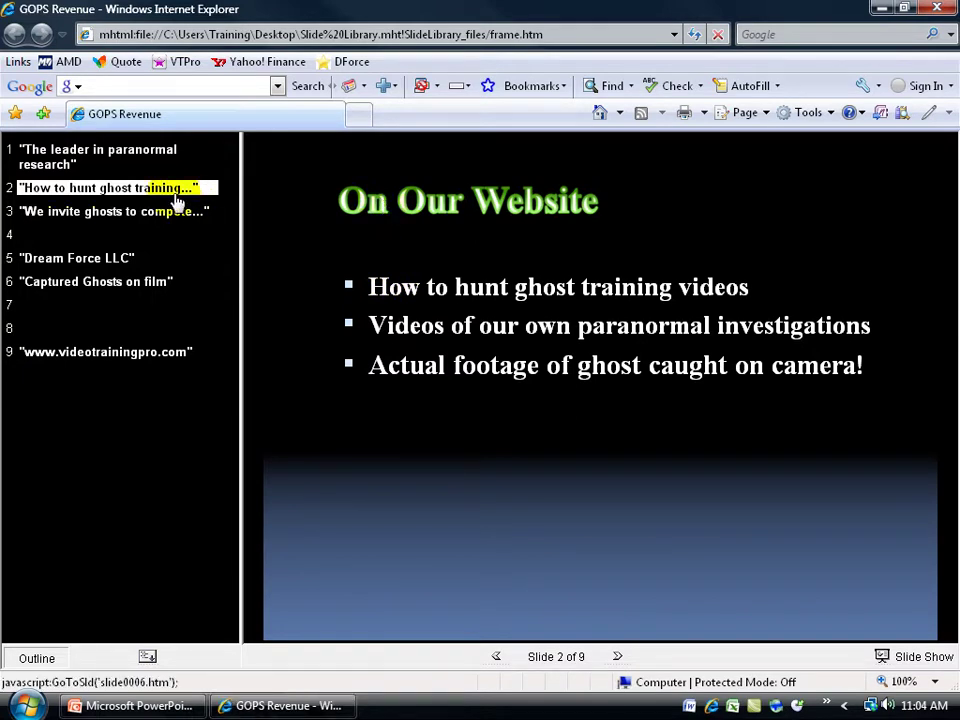
# Expand the published page's outline, view the "Dream Force LLC" slide from it, and collapse the outline again.
pyautogui.click(147, 658)
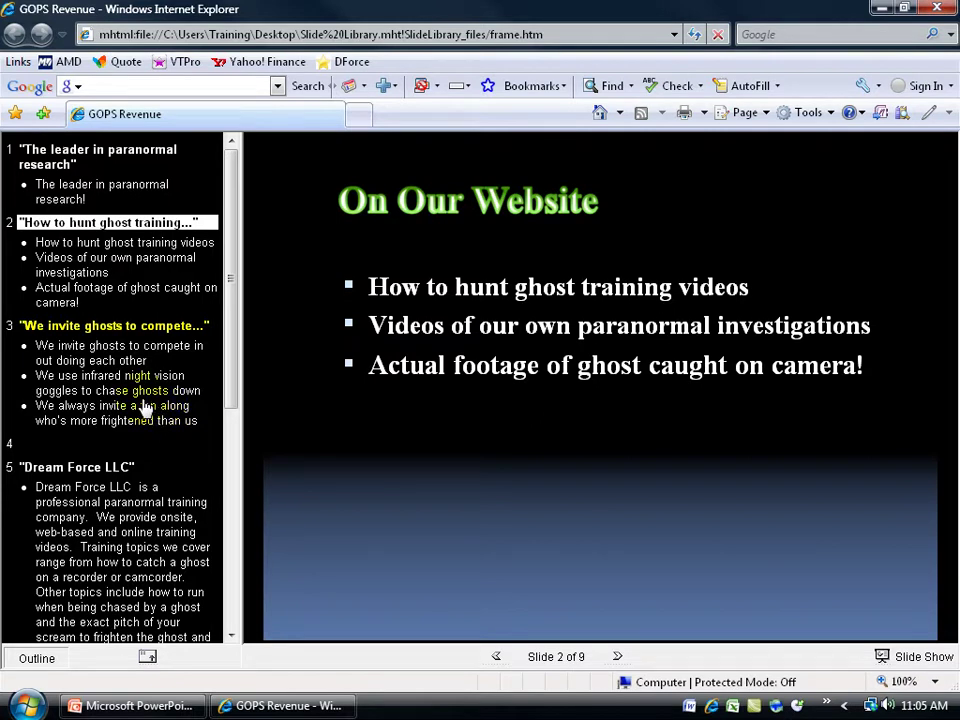
pyautogui.moveTo(231, 369); pyautogui.dragTo(232, 481)
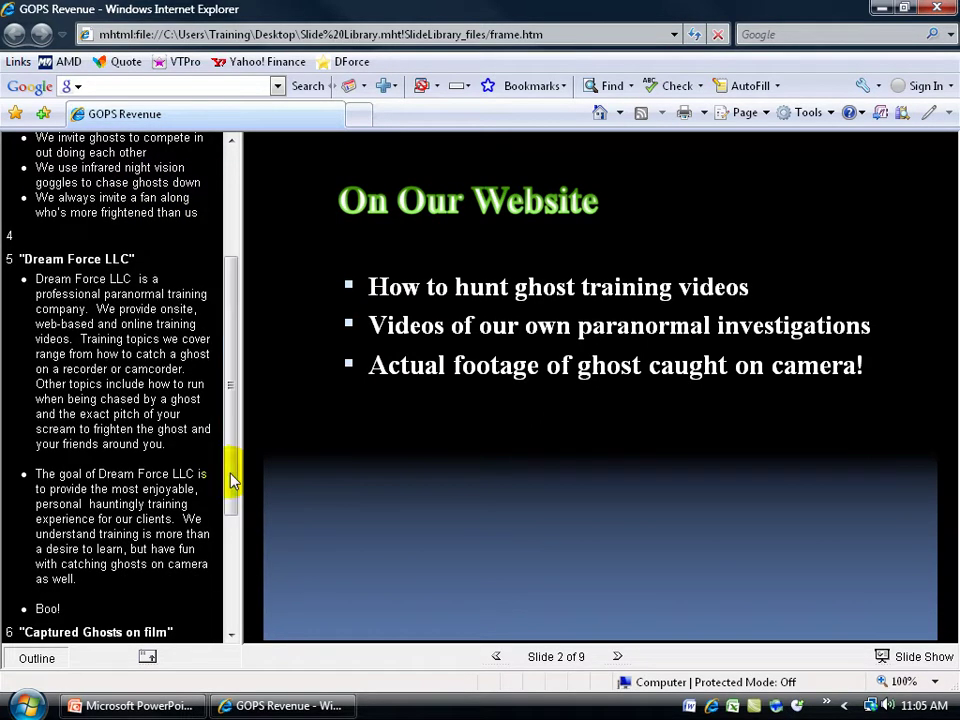
pyautogui.click(96, 302)
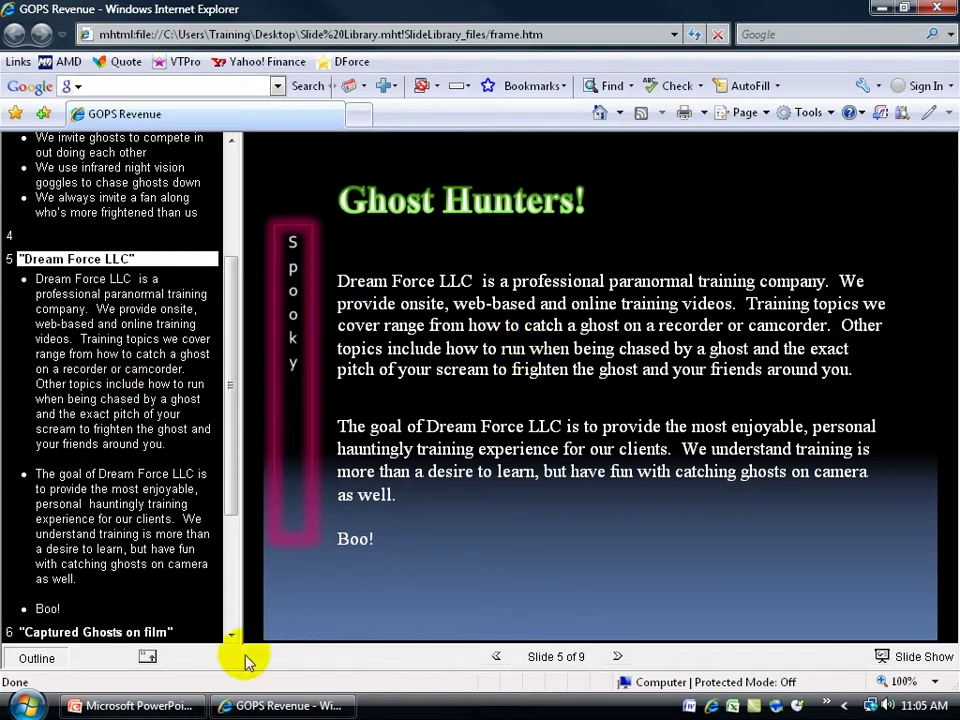
pyautogui.click(147, 656)
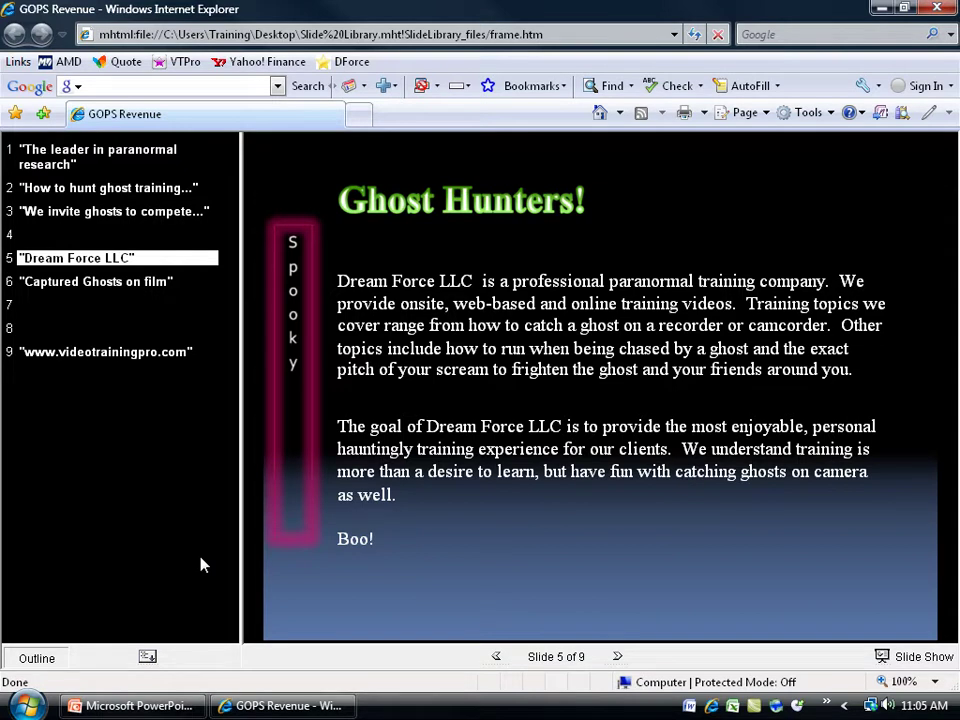
# Try the small blue ghost's link on the "Captured Ghosts on film" slide, close the browser and return to PowerPoint.
pyautogui.click(103, 284)
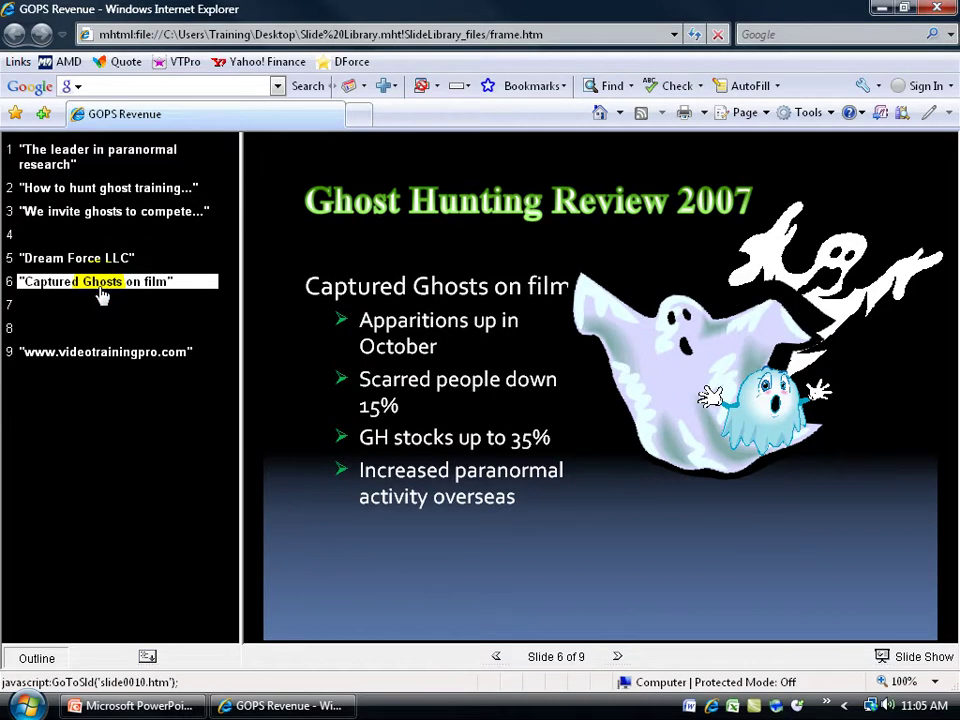
pyautogui.click(766, 421)
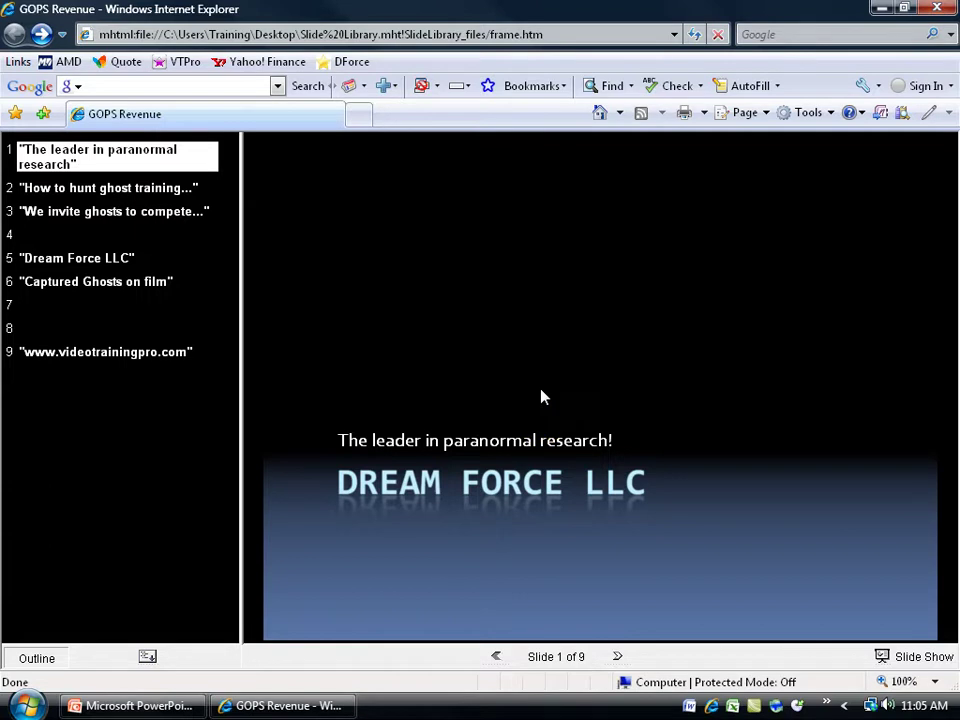
pyautogui.click(937, 8)
pyautogui.click(193, 698)
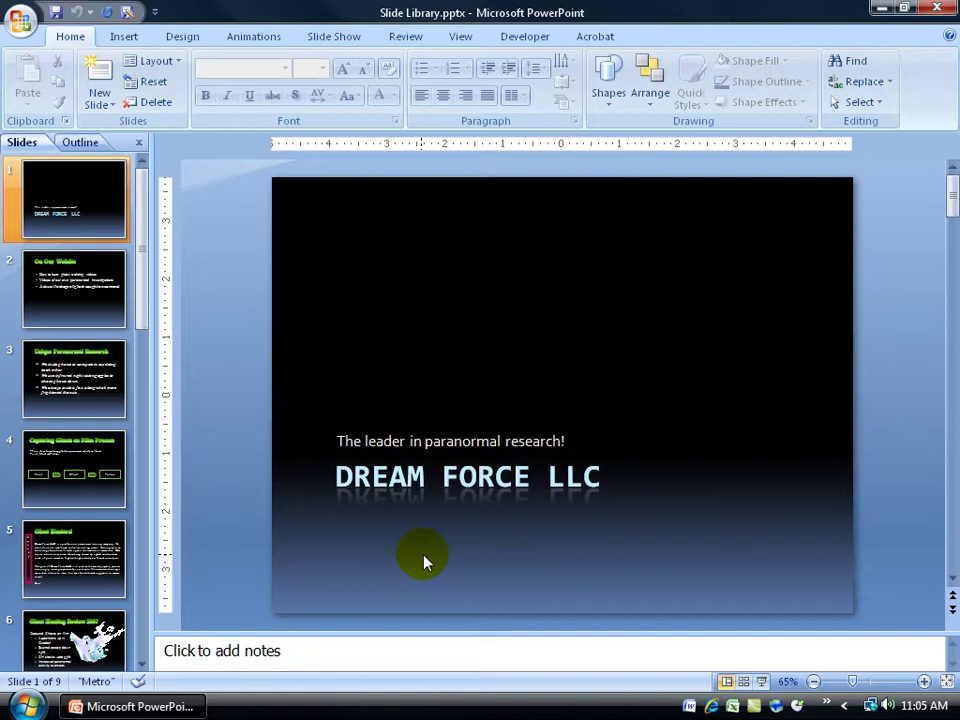
# Start saving the presentation as a Web Page (*.htm;*.html) and bring up its publishing options.
pyautogui.click(20, 20)
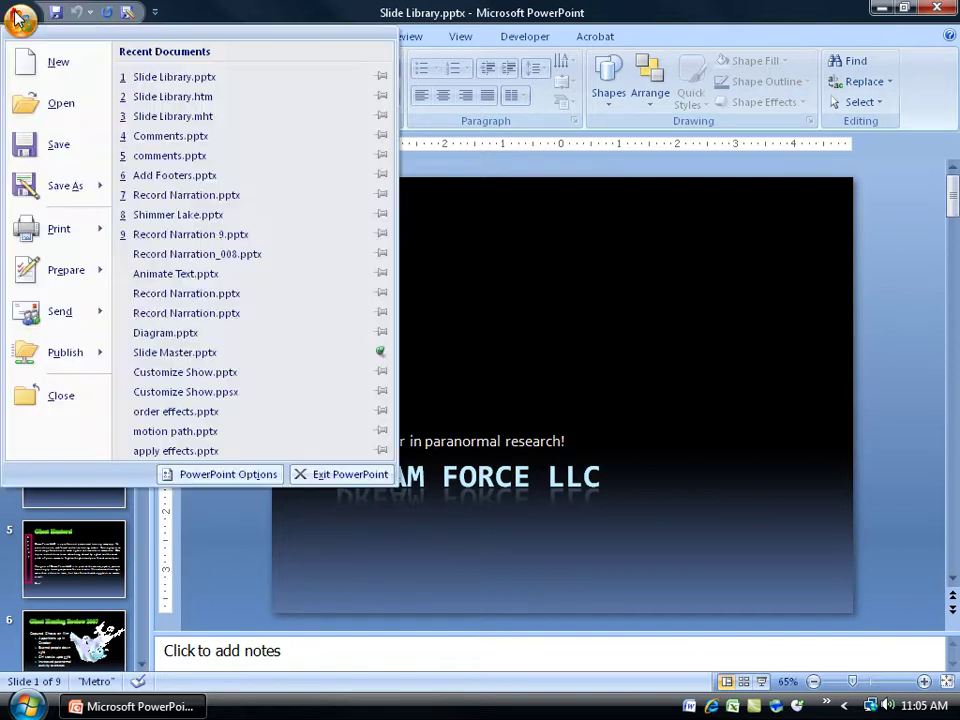
pyautogui.click(60, 187)
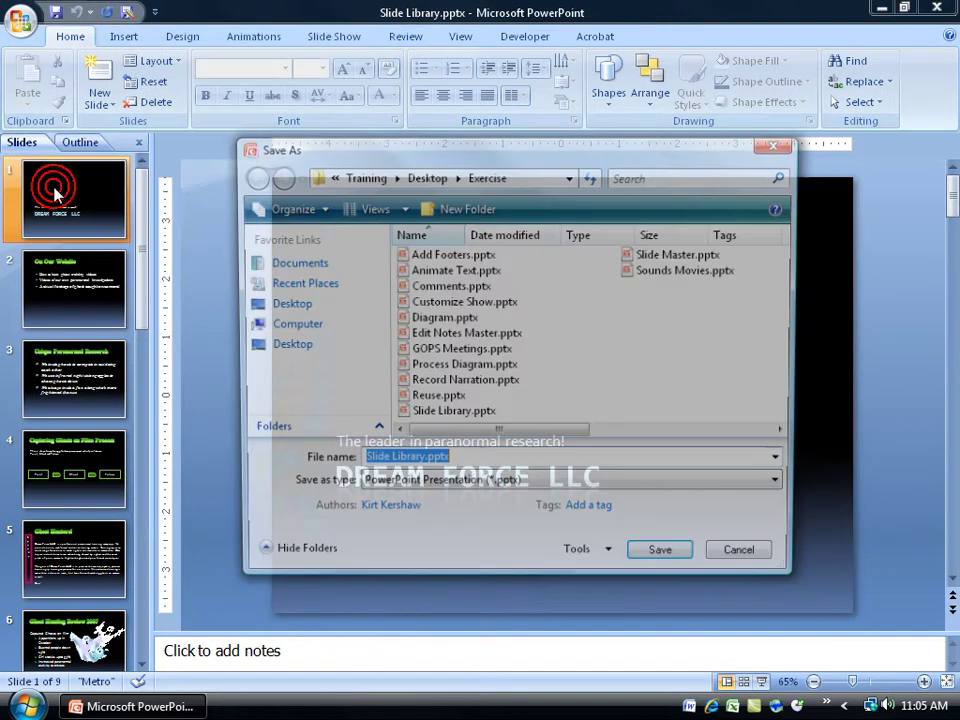
pyautogui.click(428, 490)
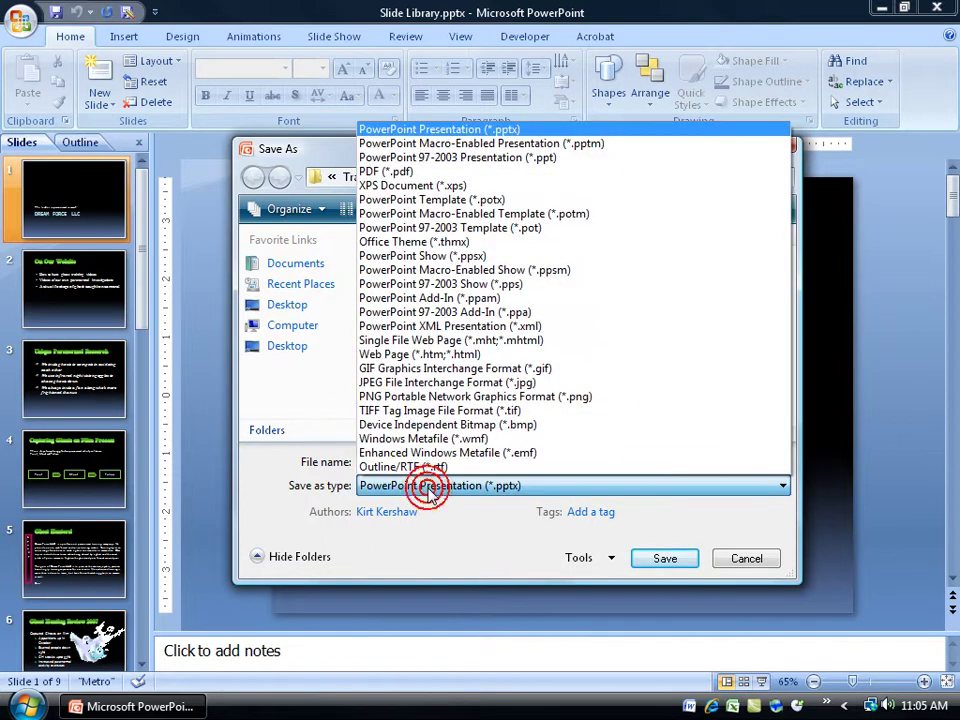
pyautogui.click(410, 354)
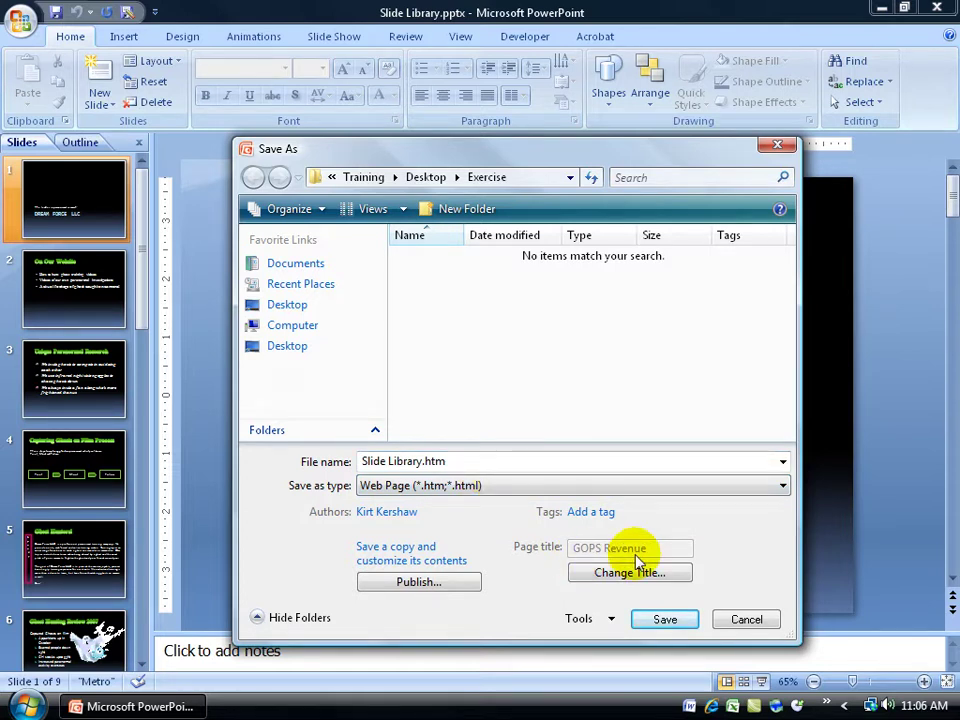
pyautogui.click(432, 582)
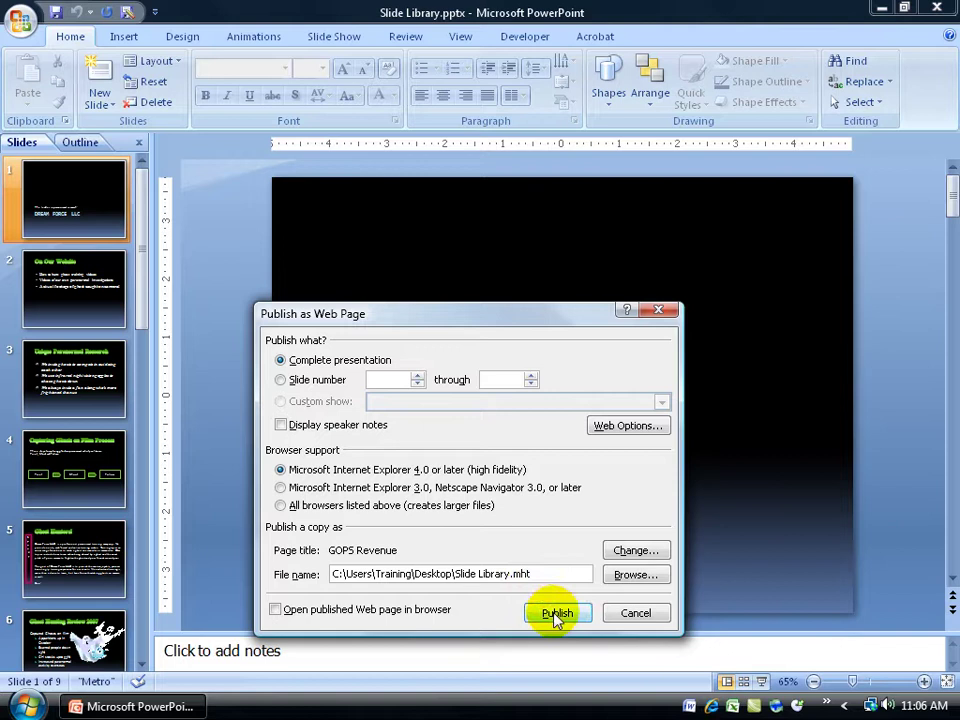
# Decline replacing the existing Slide Library.mht and set the published copy's file type to Web Page (*.htm;*.html).
pyautogui.click(555, 614)
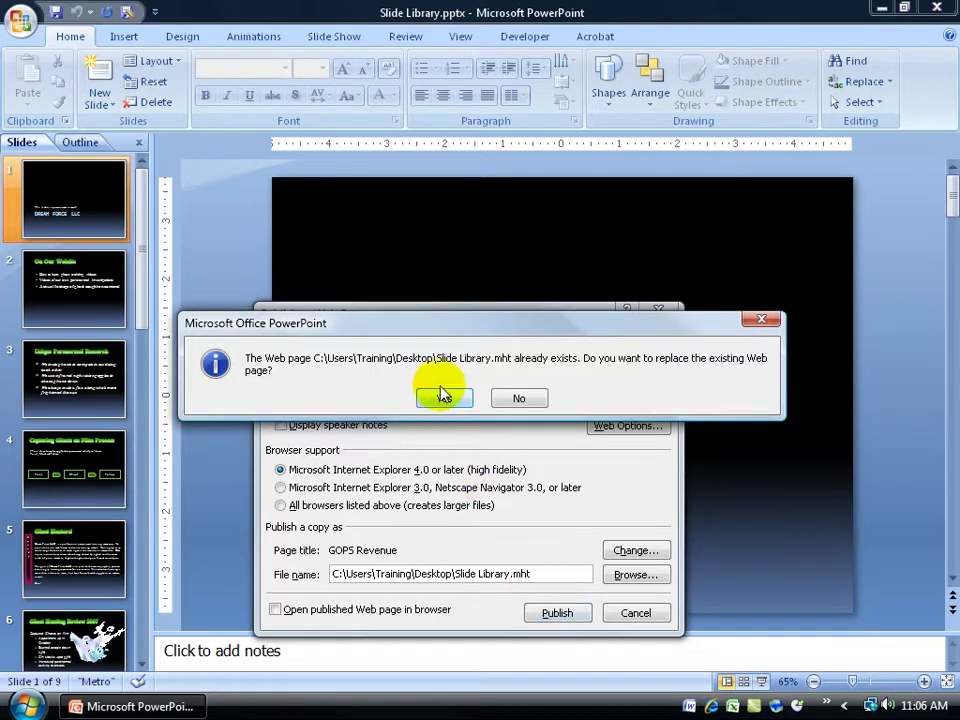
pyautogui.click(538, 398)
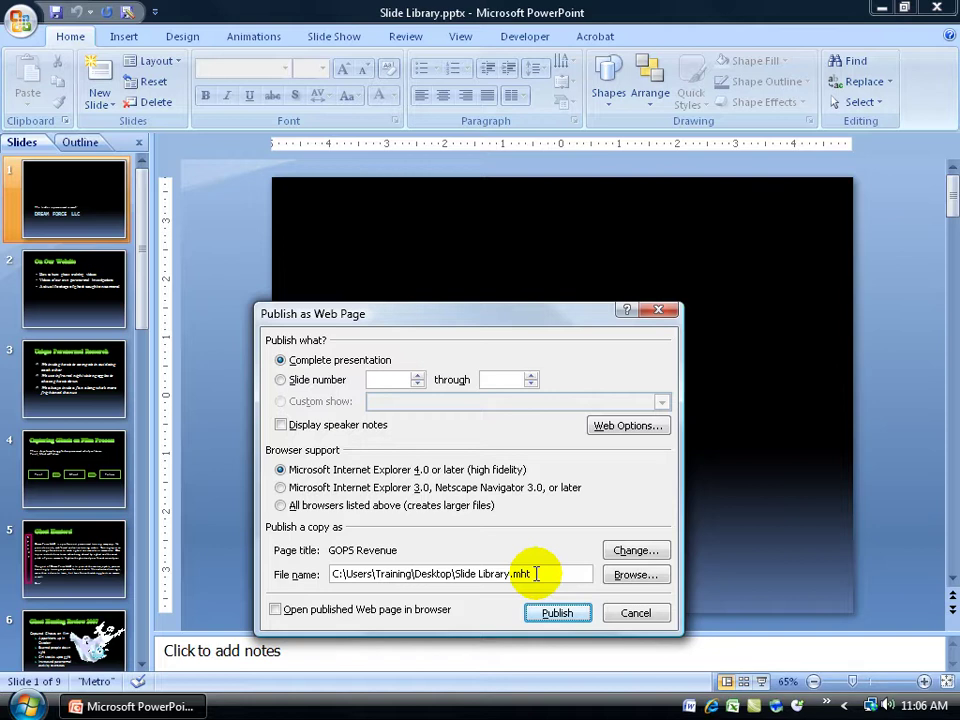
pyautogui.click(624, 577)
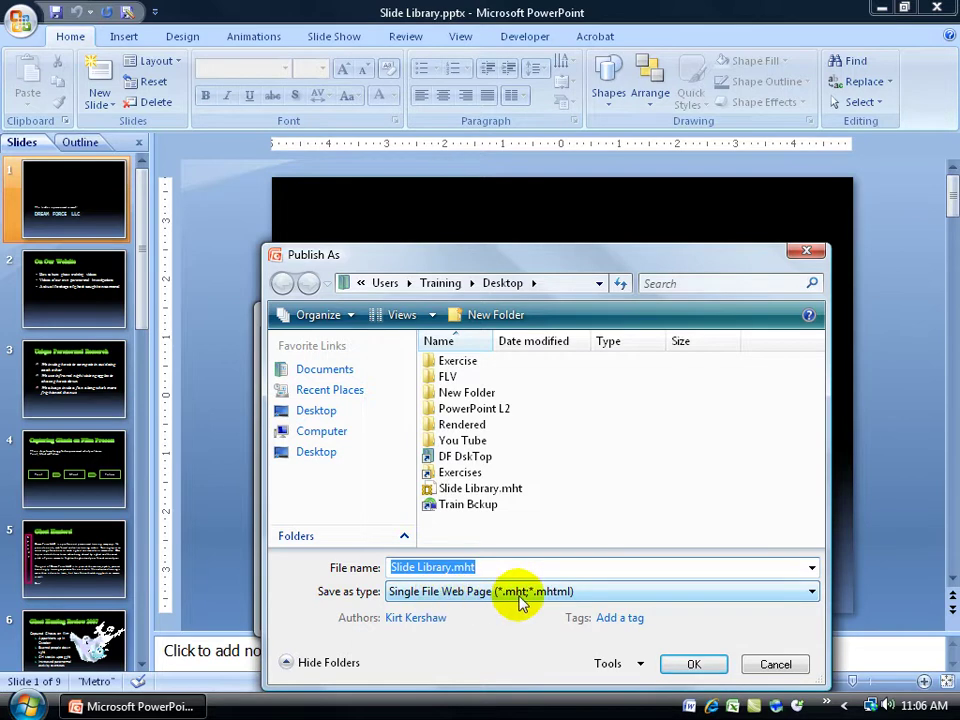
pyautogui.click(522, 594)
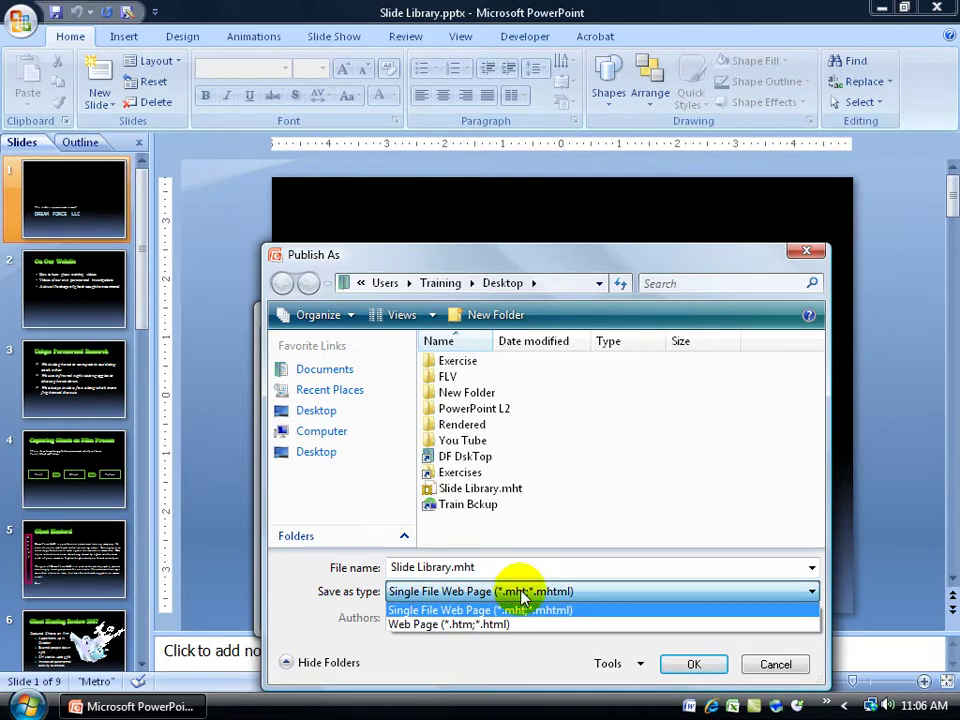
pyautogui.click(500, 624)
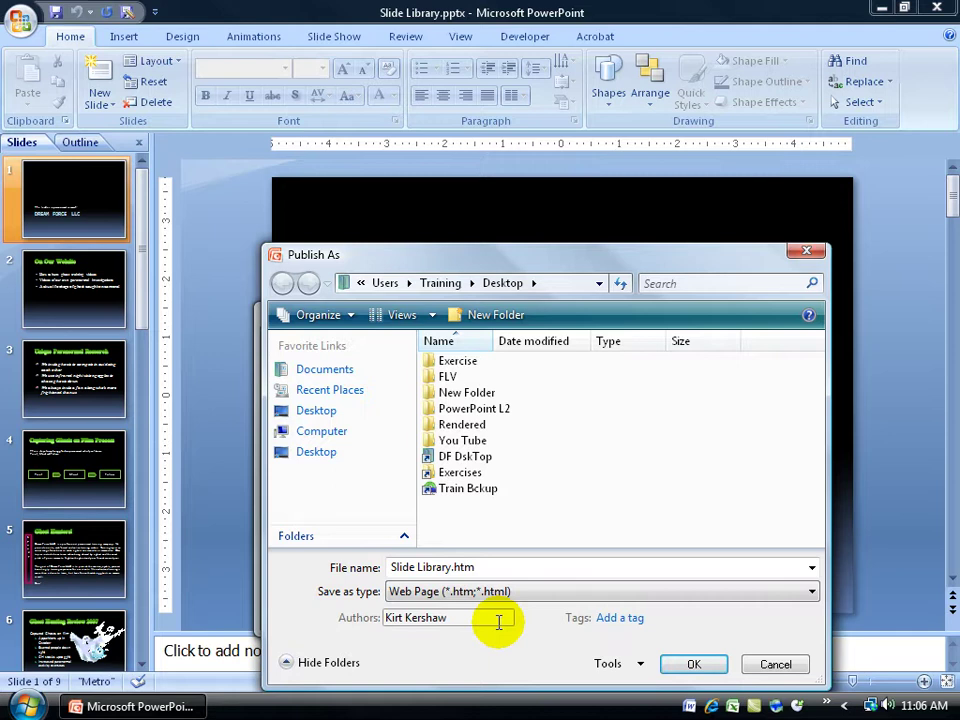
pyautogui.click(679, 666)
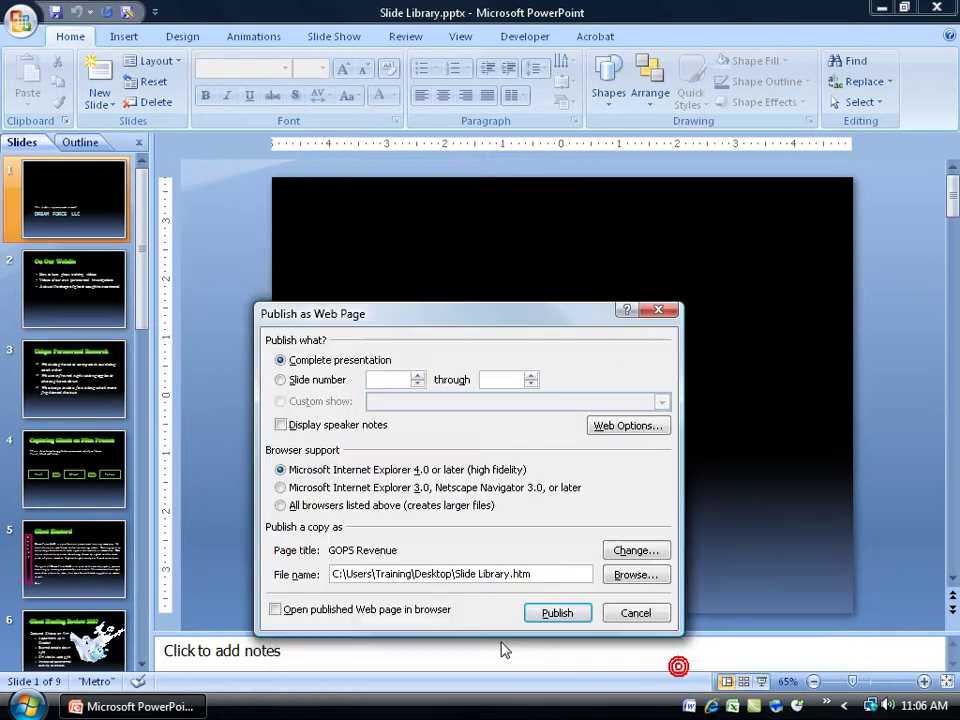
# Publish the complete presentation as Slide Library.htm on the Desktop and minimize PowerPoint to show the desktop.
pyautogui.click(557, 614)
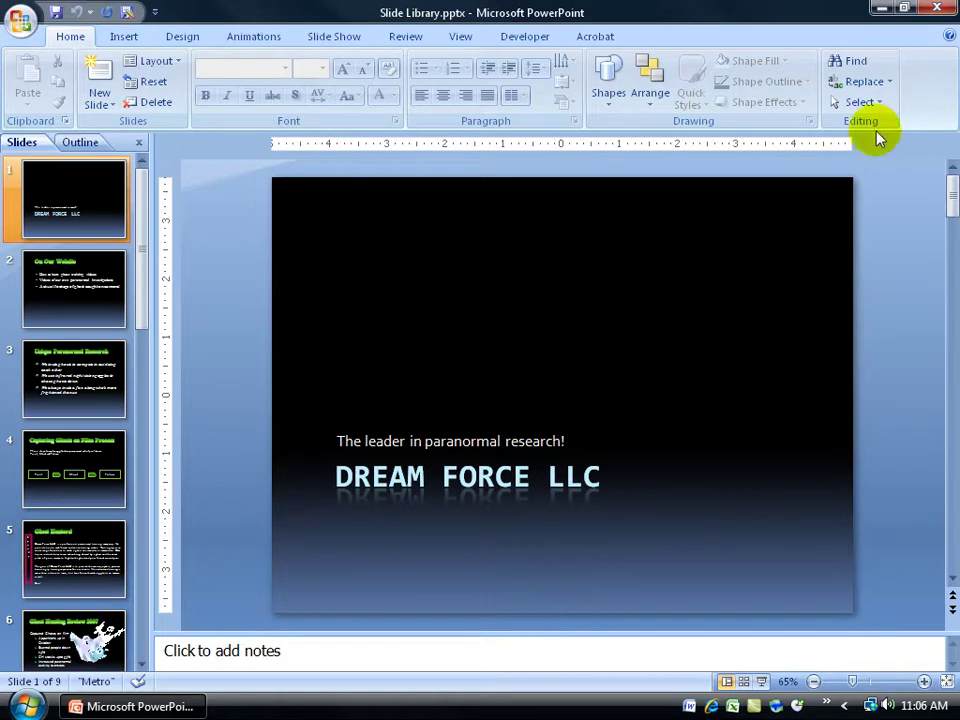
pyautogui.click(881, 8)
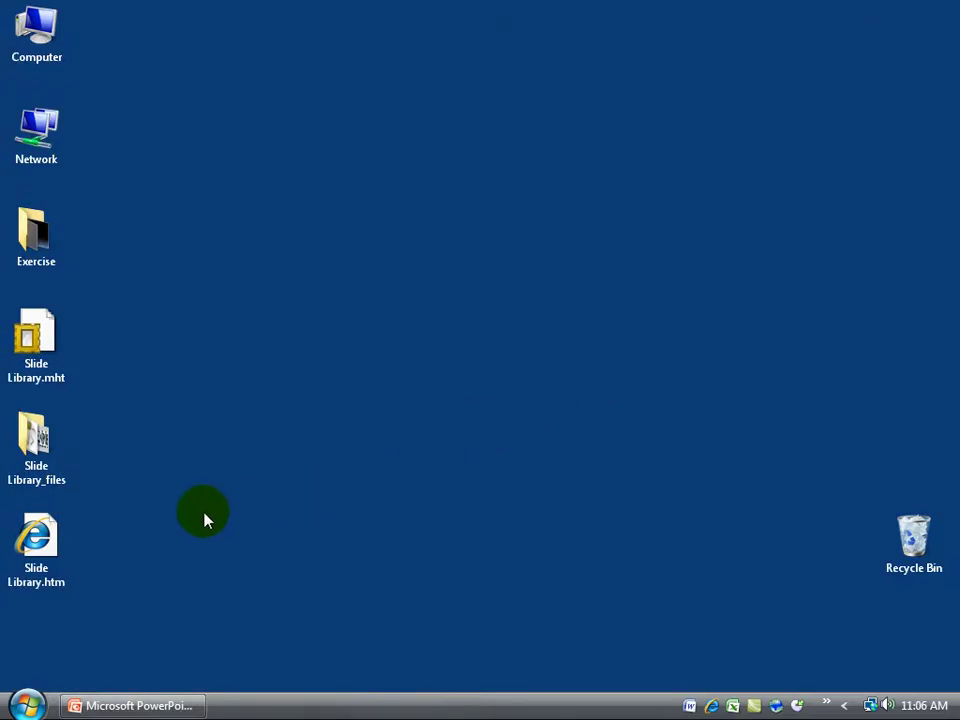
# Move Slide Library.htm and the Slide Library_files folder side by side into the middle of the desktop.
pyautogui.moveTo(36, 542); pyautogui.dragTo(490, 388)
pyautogui.moveTo(34, 446); pyautogui.dragTo(398, 386)
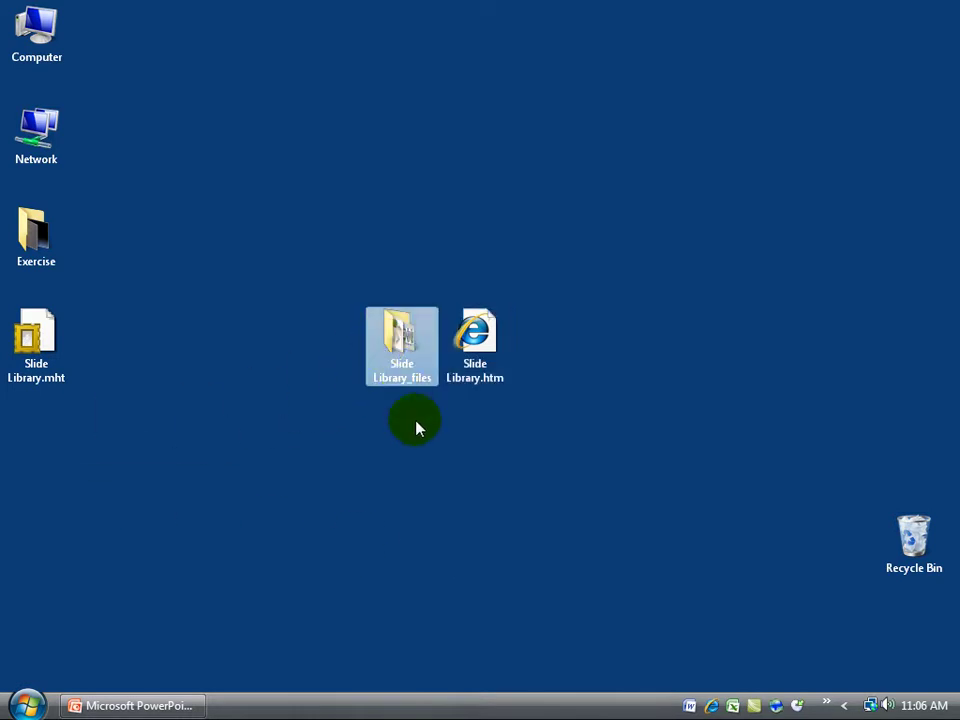
pyautogui.keyDown('ctrl'); pyautogui.click(476, 330); pyautogui.keyUp('ctrl')
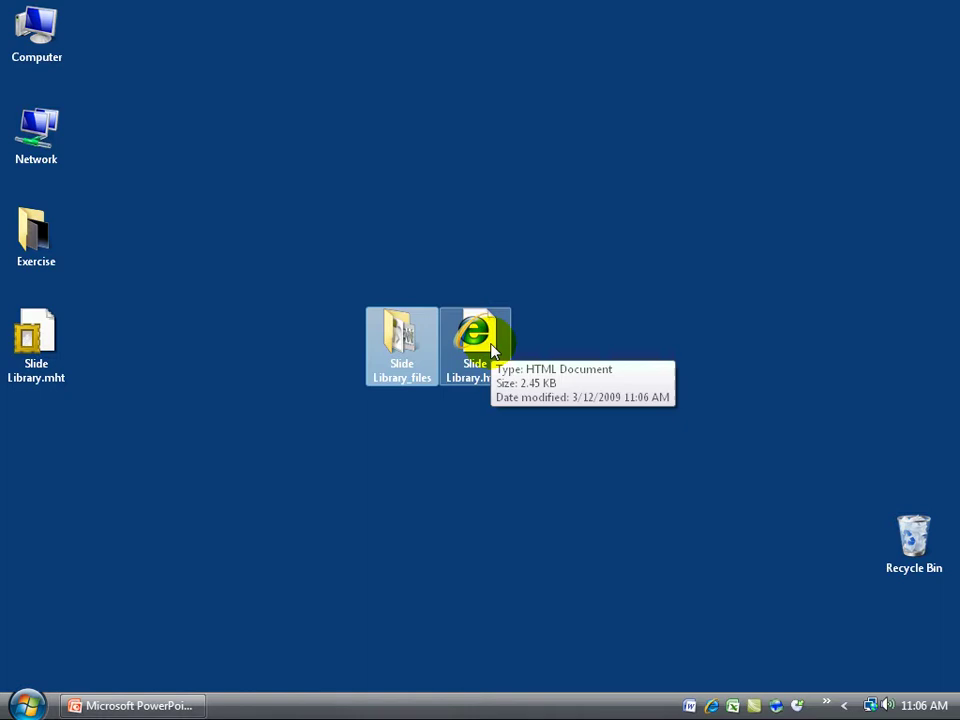
# View Slide Library.htm in the browser and the contents of the Slide Library_files folder, closing each window after viewing.
pyautogui.click(55, 325)
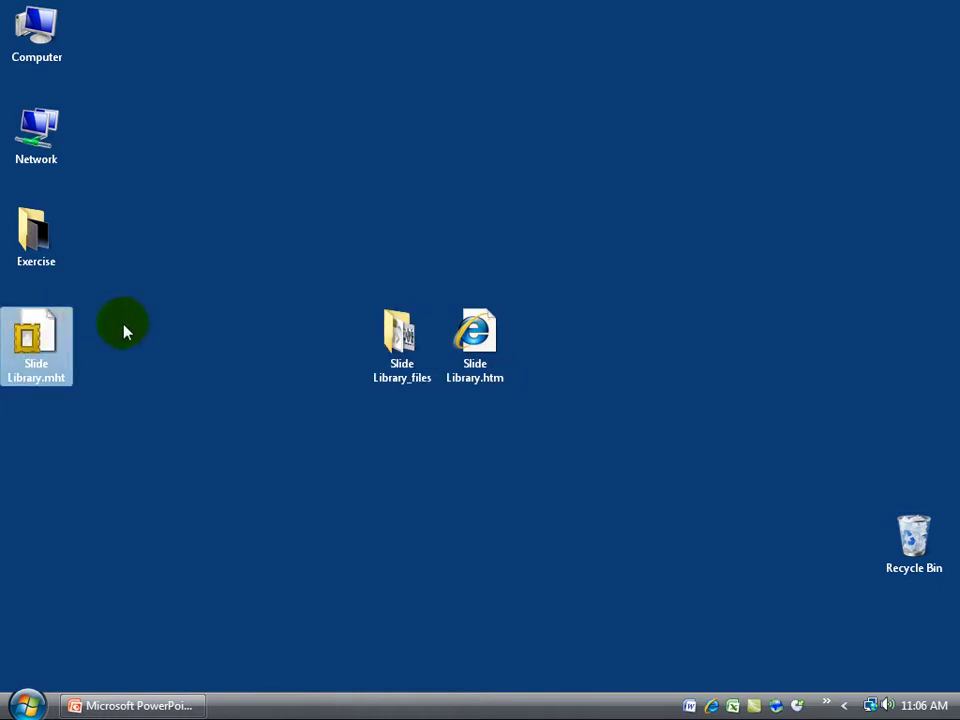
pyautogui.keyDown('ctrl'); pyautogui.click(480, 335); pyautogui.keyUp('ctrl')
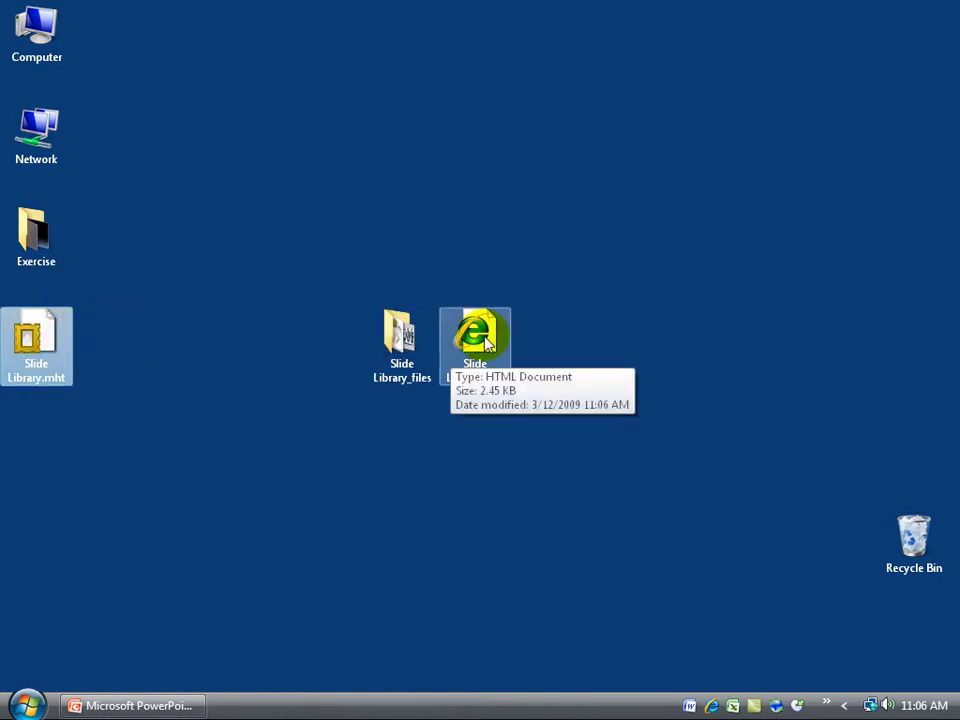
pyautogui.doubleClick(484, 340)
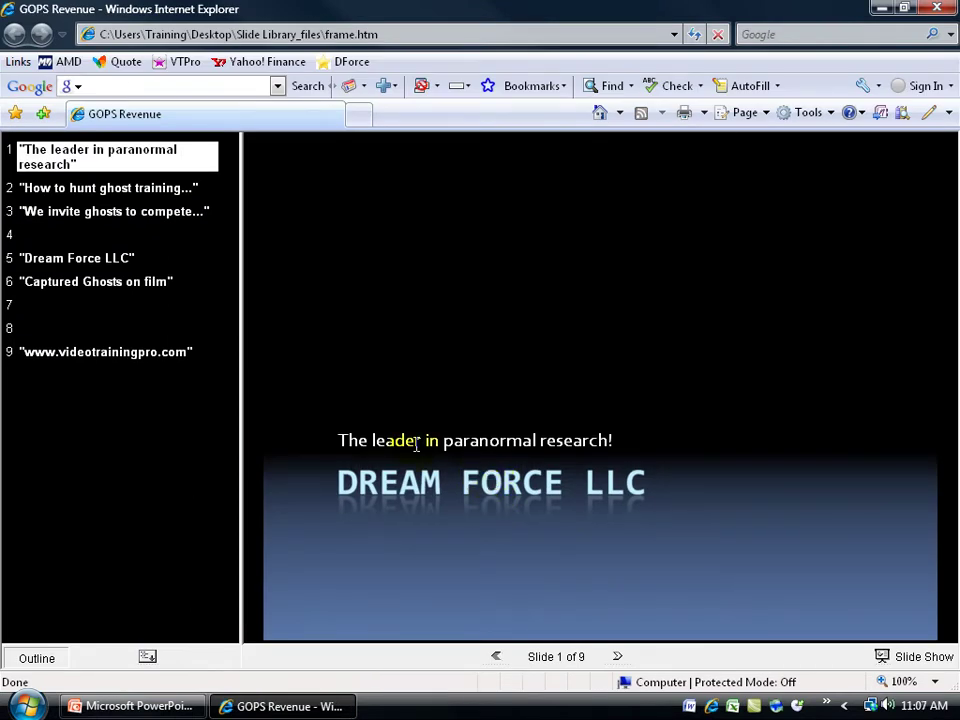
pyautogui.click(935, 9)
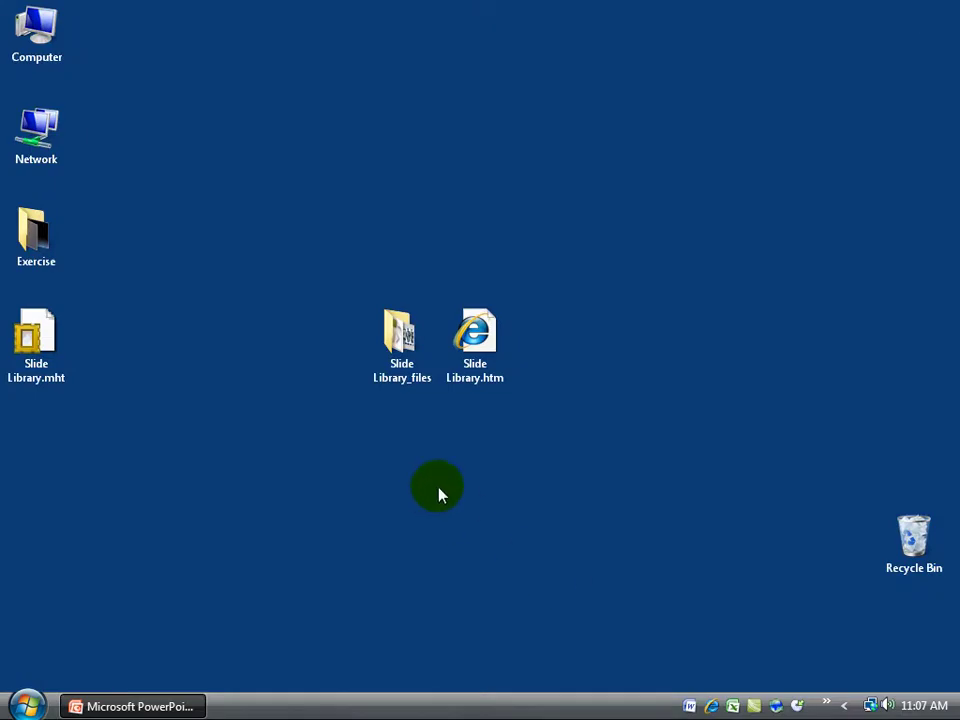
pyautogui.doubleClick(400, 333)
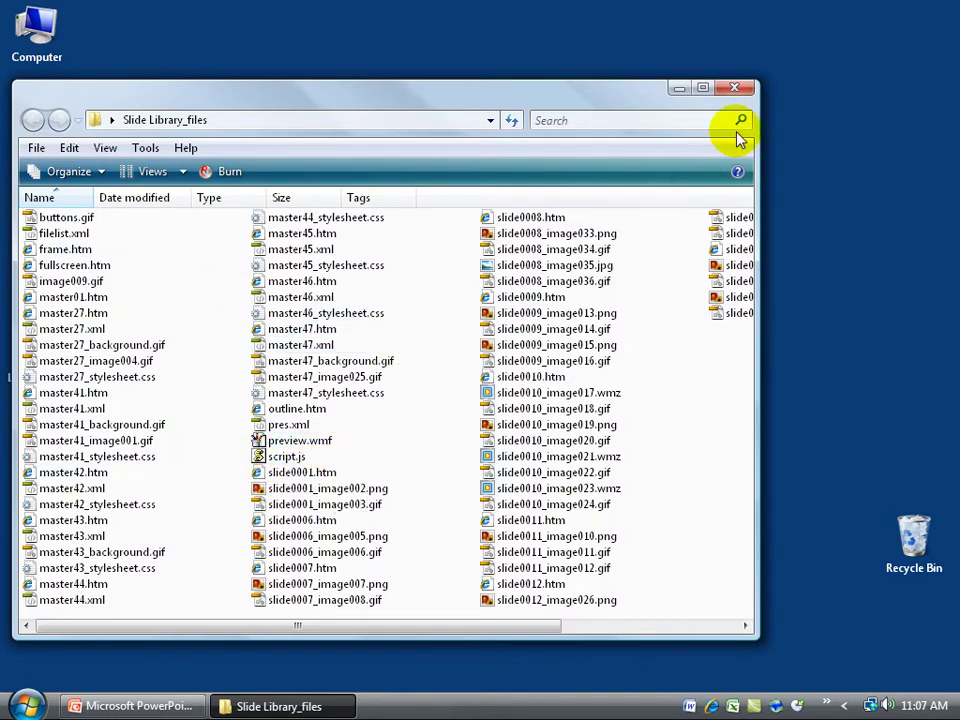
pyautogui.click(734, 88)
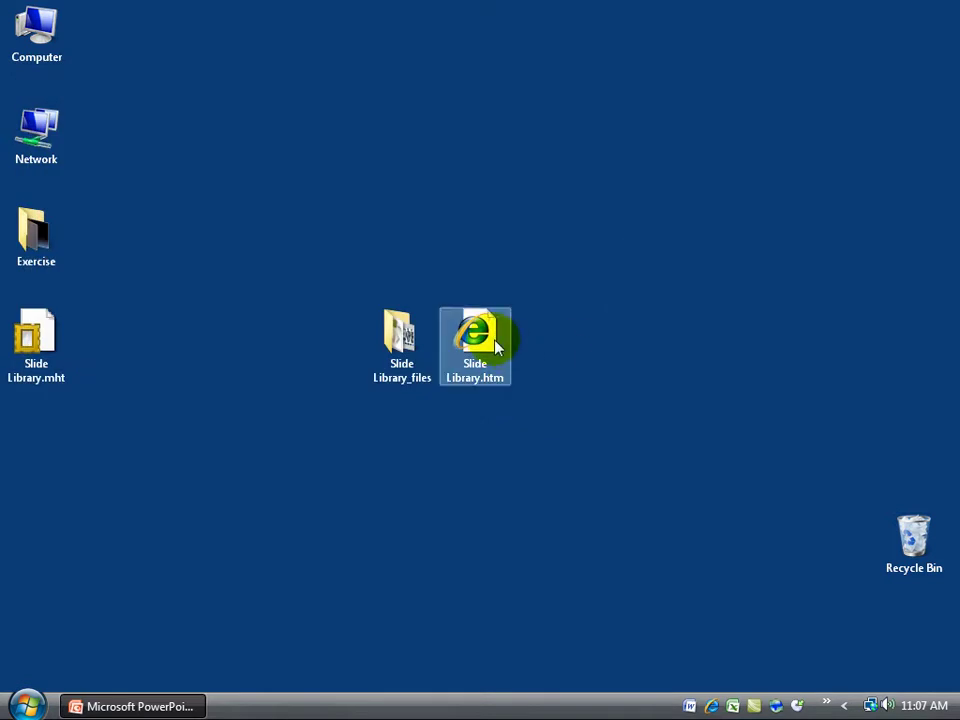
pyautogui.doubleClick(494, 338)
pyautogui.keyDown('ctrl'); pyautogui.click(401, 345); pyautogui.keyUp('ctrl')
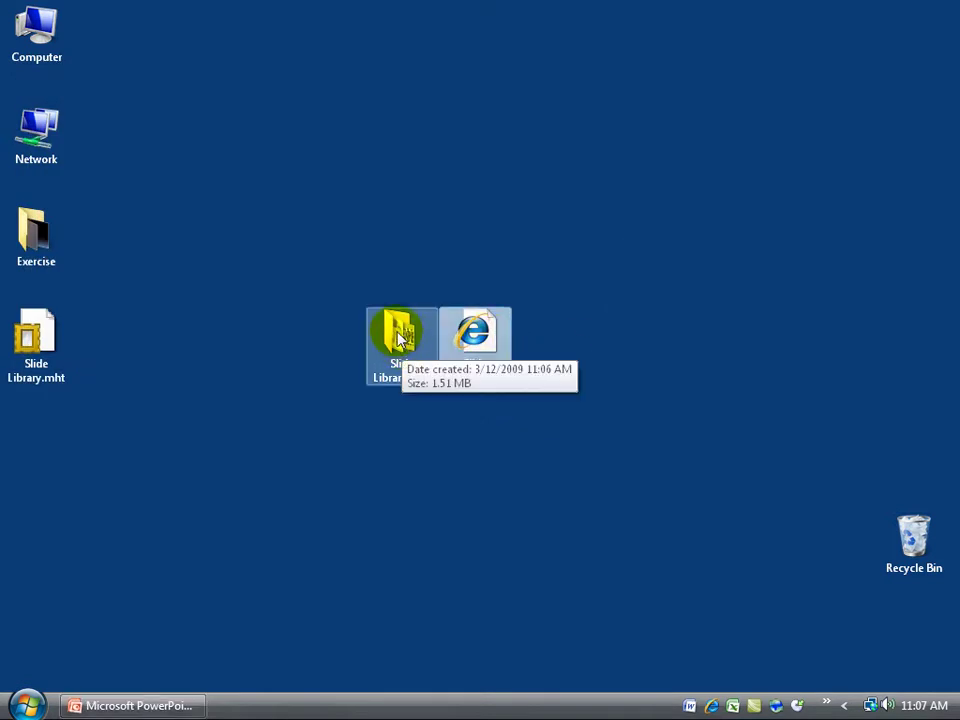
pyautogui.click(497, 354)
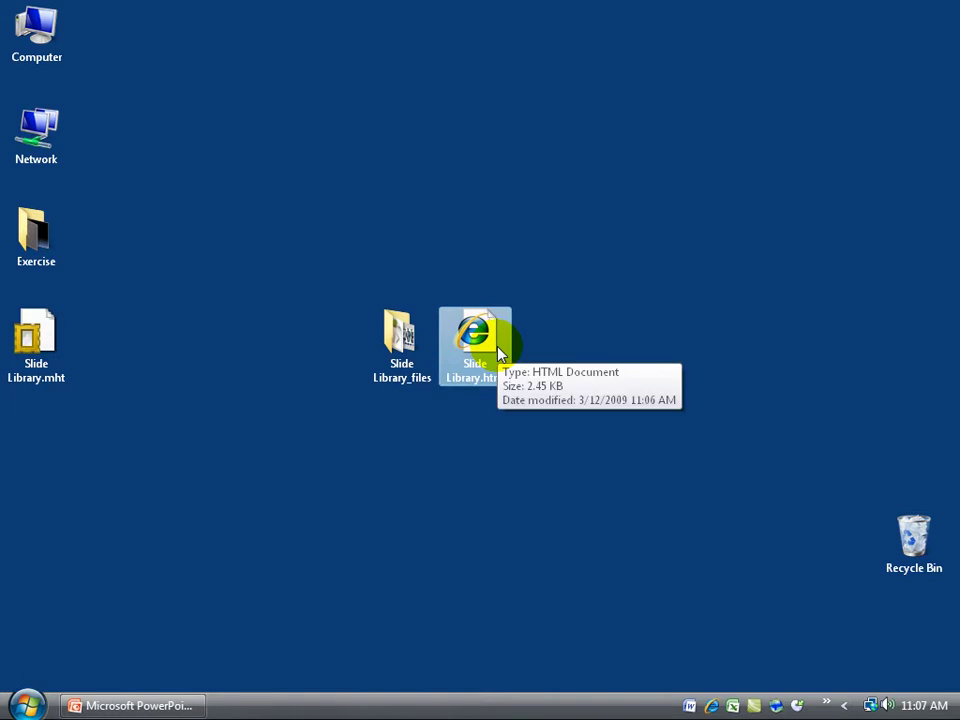
pyautogui.keyDown('ctrl'); pyautogui.click(401, 335); pyautogui.keyUp('ctrl')
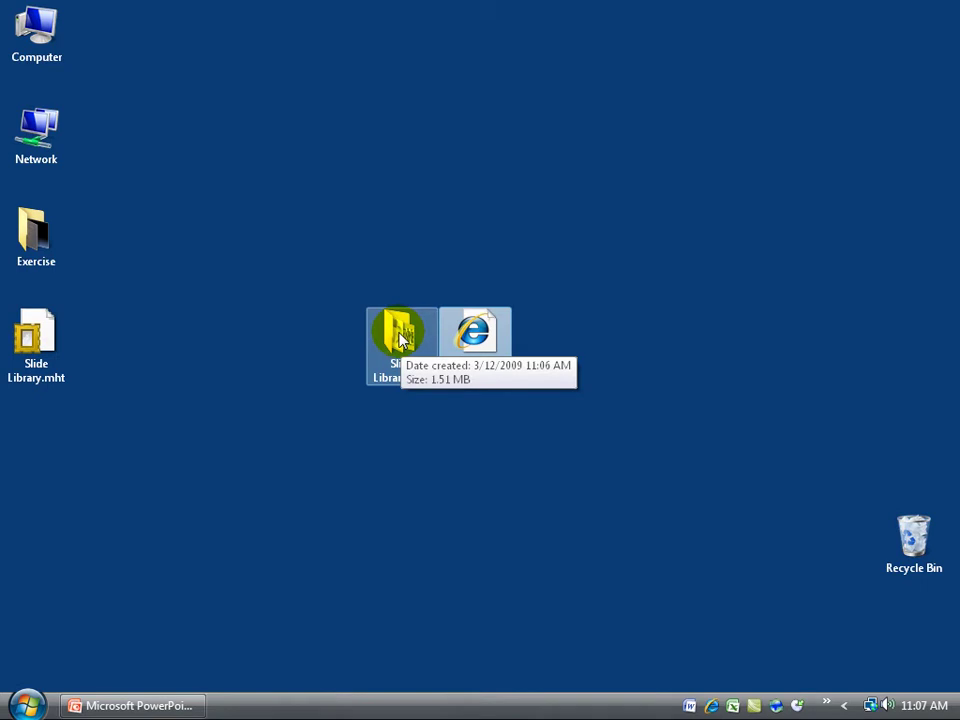
pyautogui.click(469, 330)
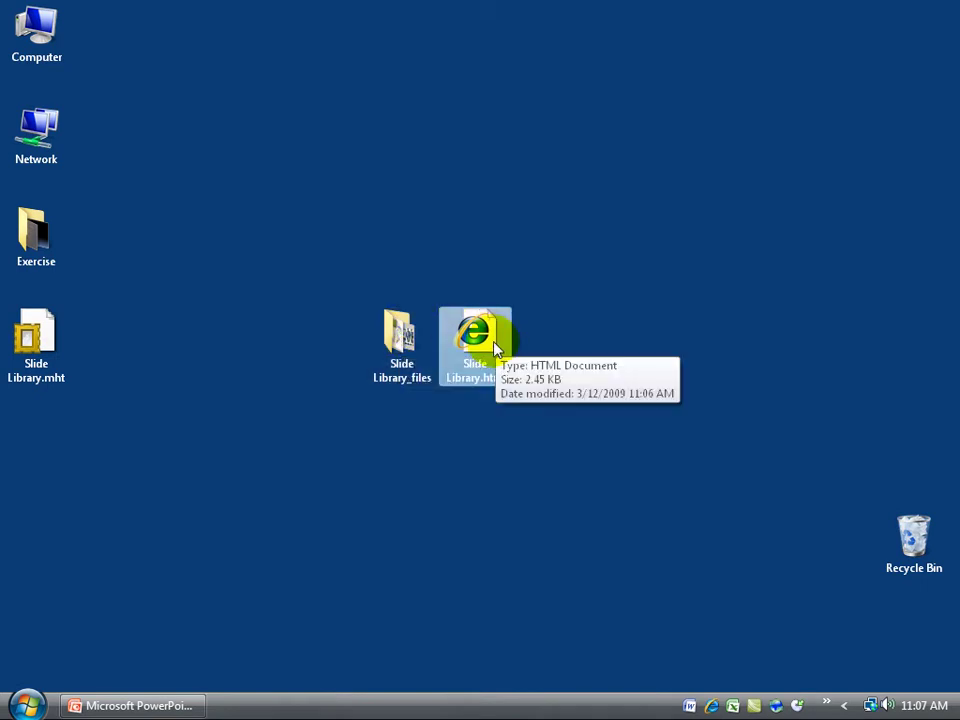